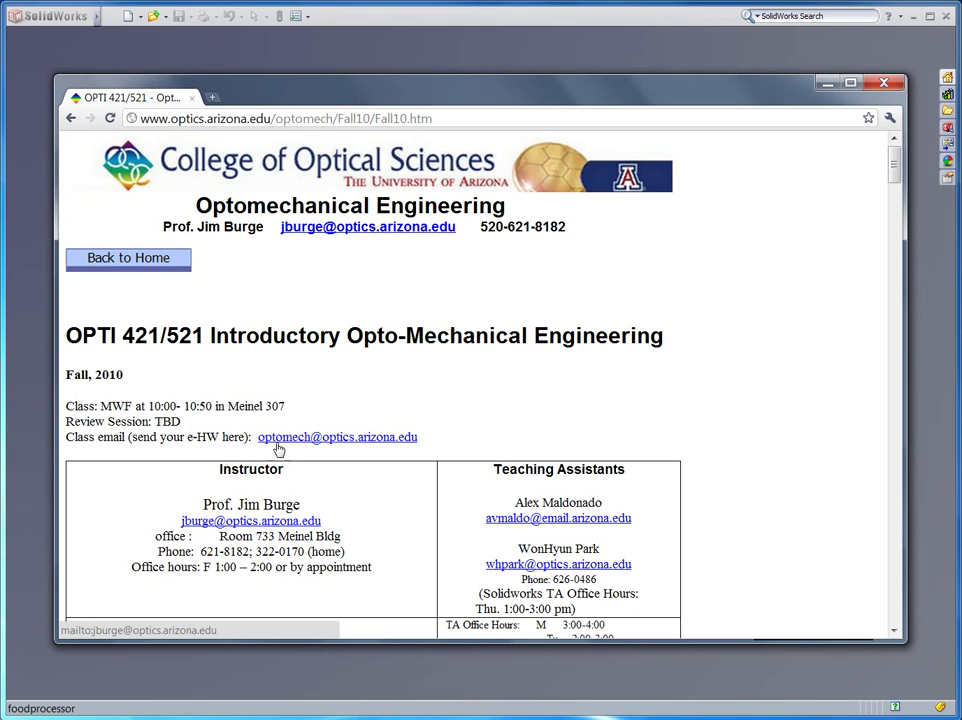
# - Close the course web page and browse to C:\Program Files\SolidWorks Corp\SolidWorks
pyautogui.click(886, 84)
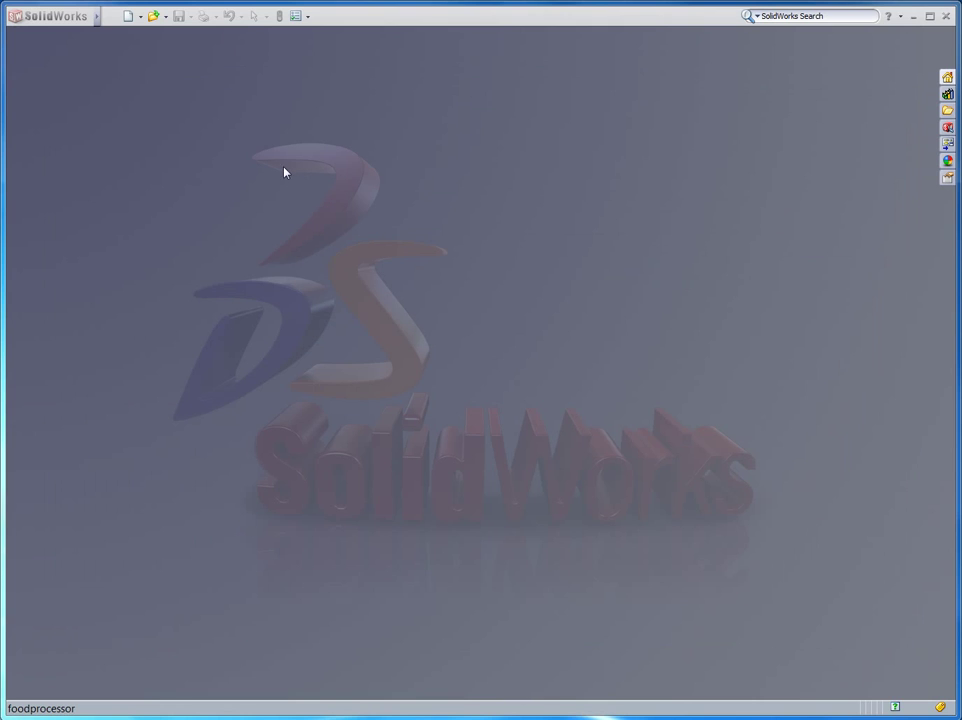
pyautogui.click(154, 16)
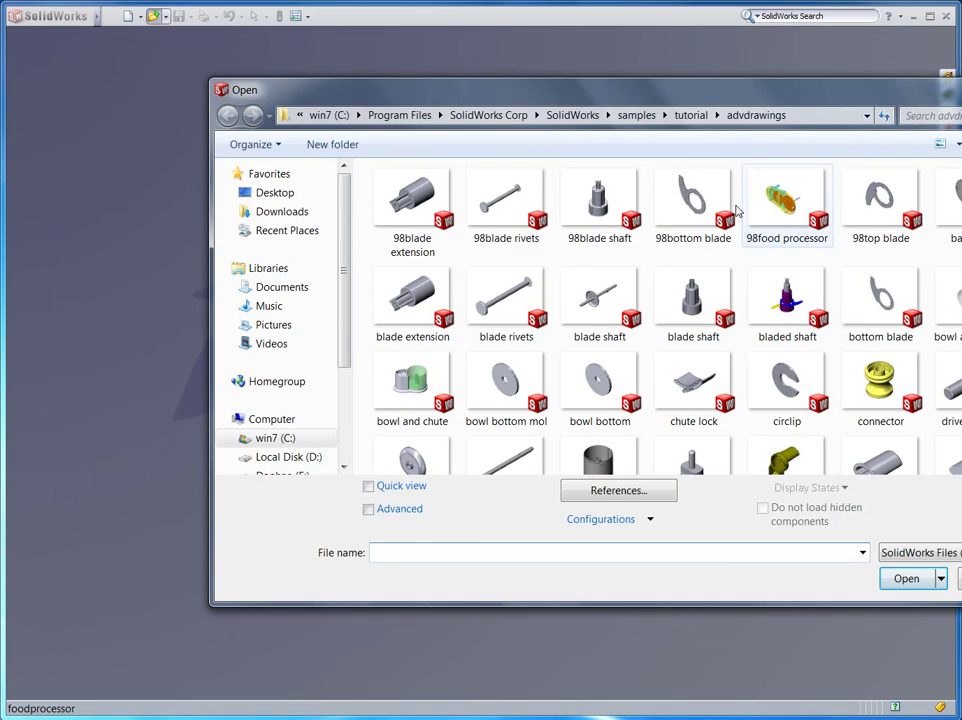
pyautogui.click(266, 424)
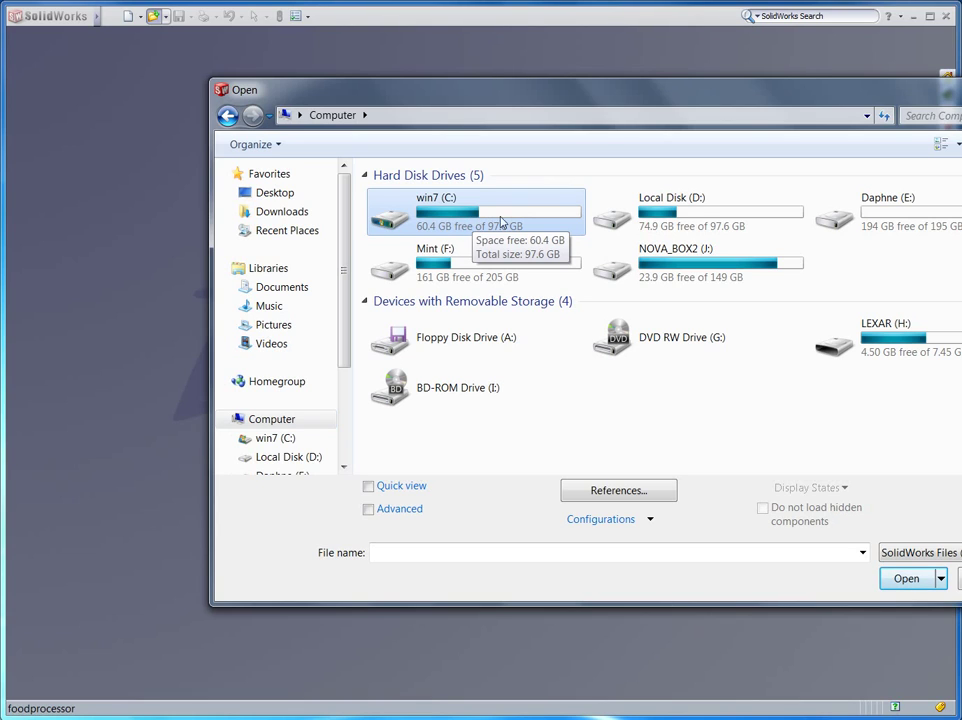
pyautogui.doubleClick(477, 222)
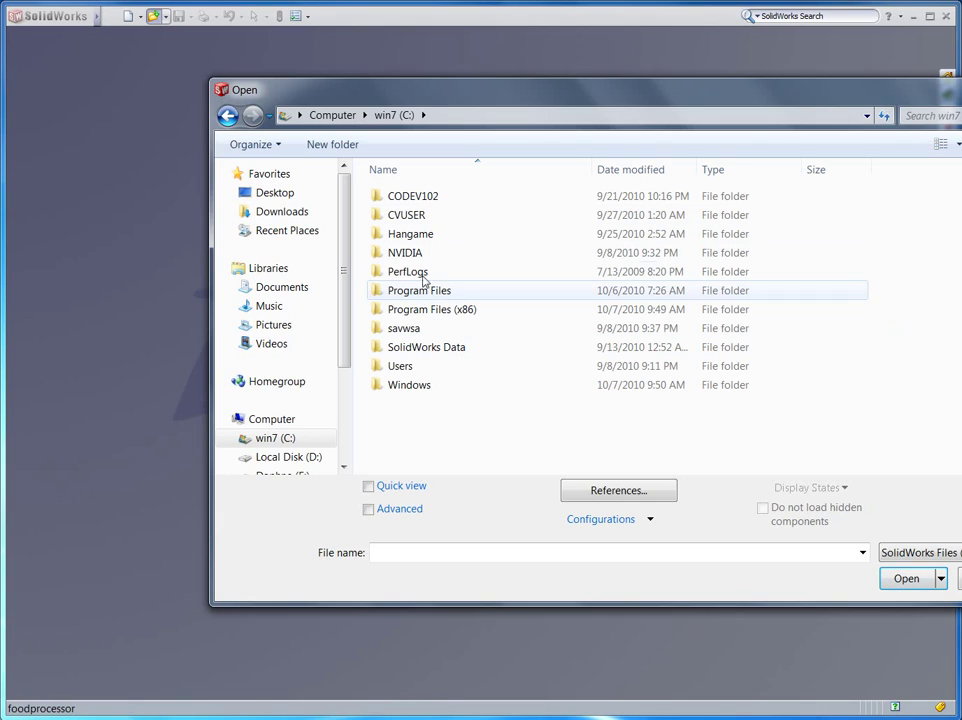
pyautogui.doubleClick(451, 293)
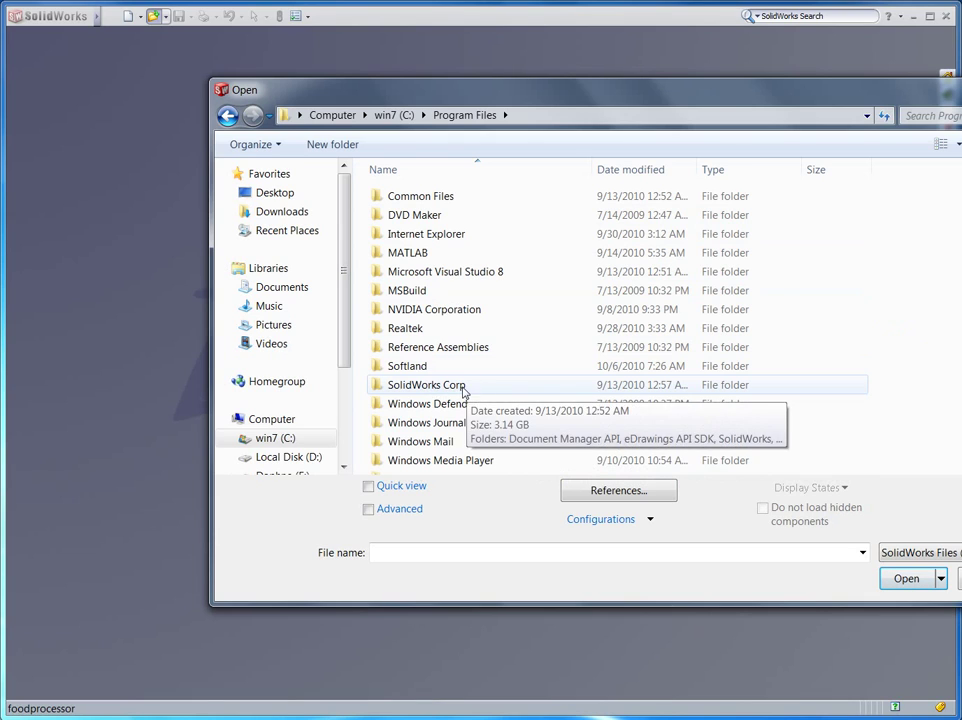
pyautogui.doubleClick(463, 388)
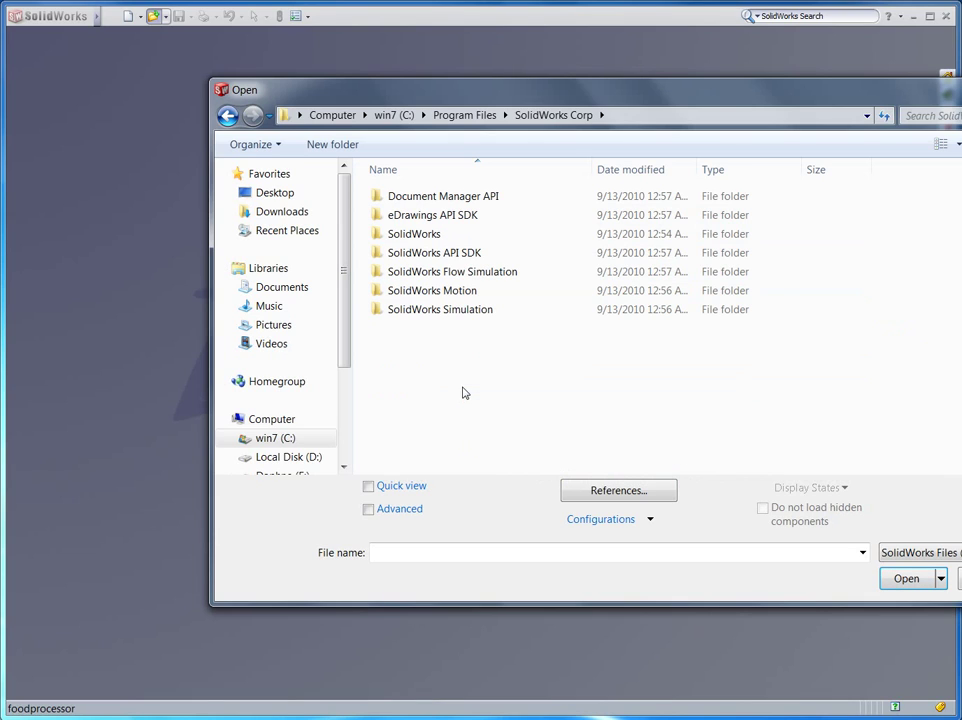
pyautogui.doubleClick(440, 236)
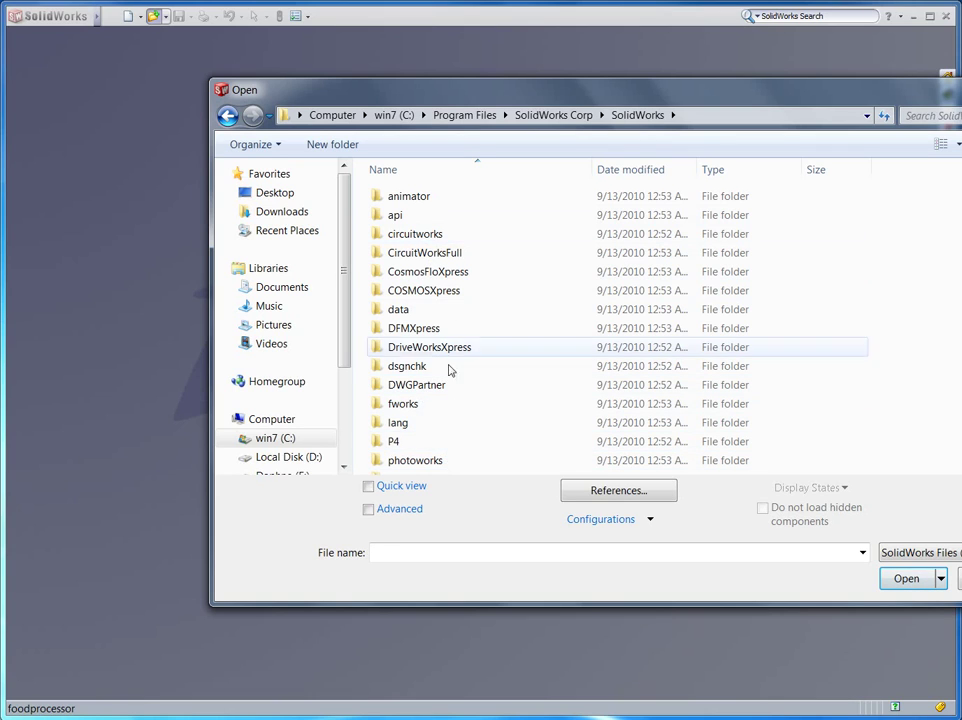
# - Go into samples\tutorial\advdrawings and open the foodprocessor drawing
pyautogui.scroll(-4, 452, 368)
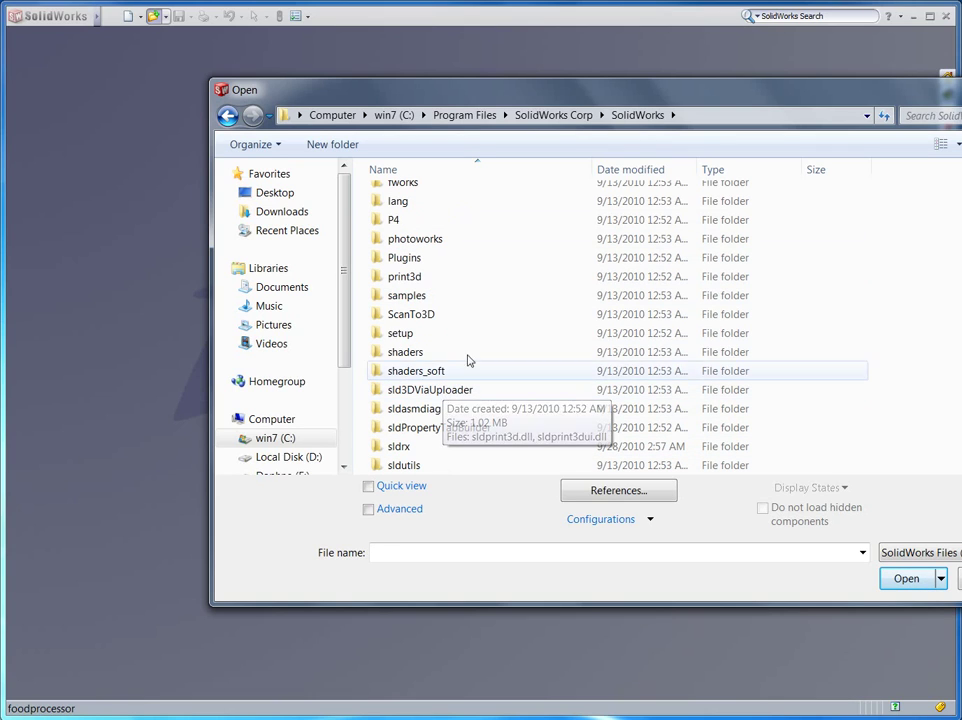
pyautogui.click(425, 300)
pyautogui.doubleClick(441, 301)
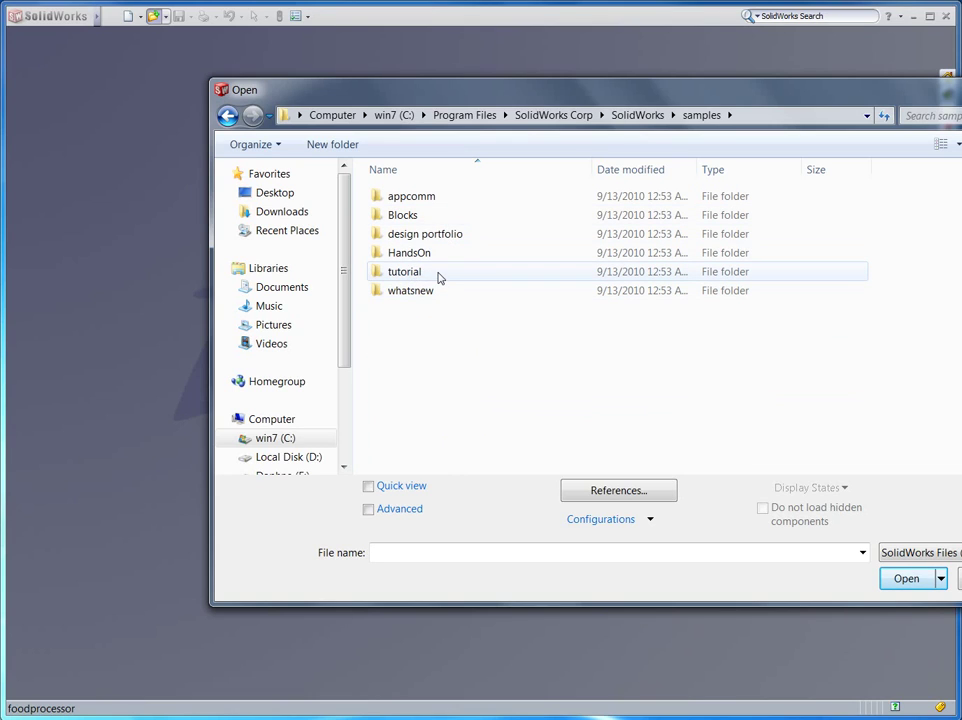
pyautogui.click(438, 277)
pyautogui.doubleClick(438, 276)
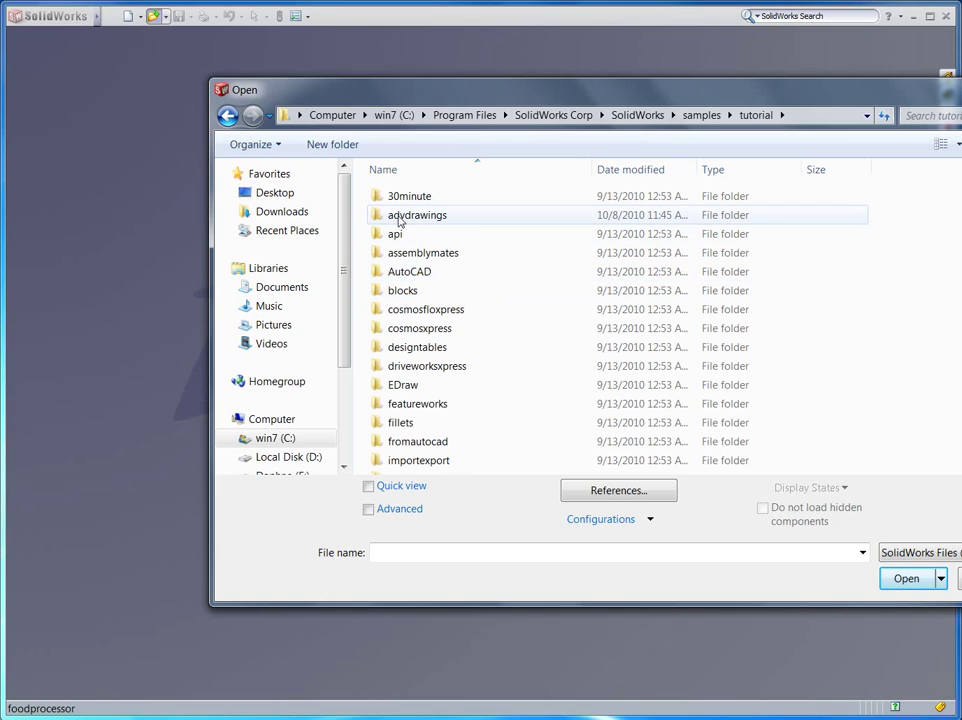
pyautogui.click(452, 222)
pyautogui.doubleClick(452, 222)
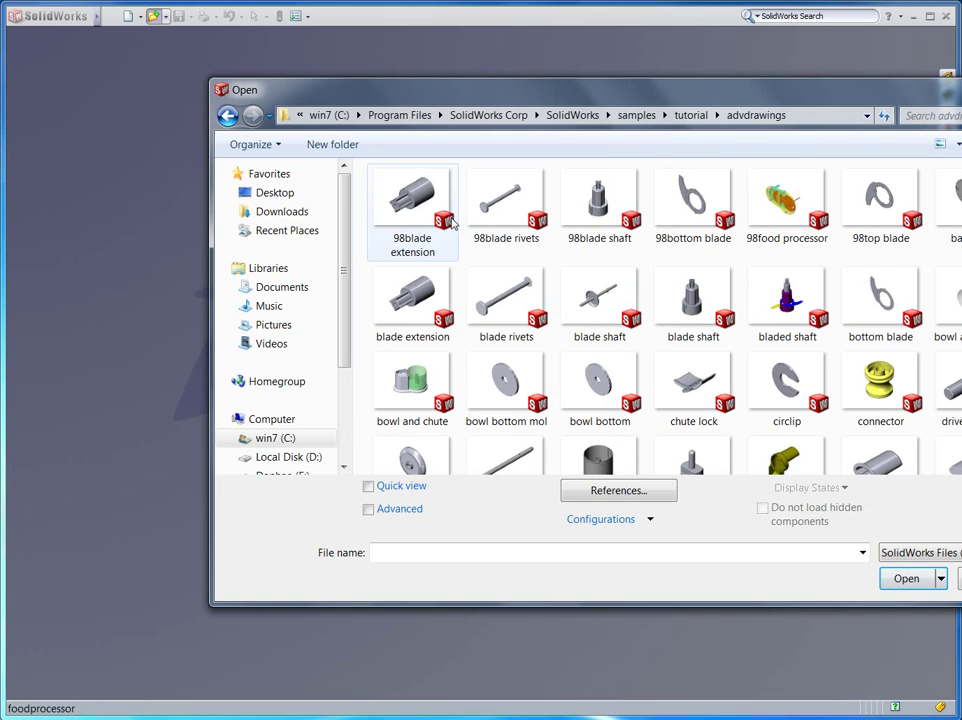
pyautogui.scroll(-6, 860, 260)
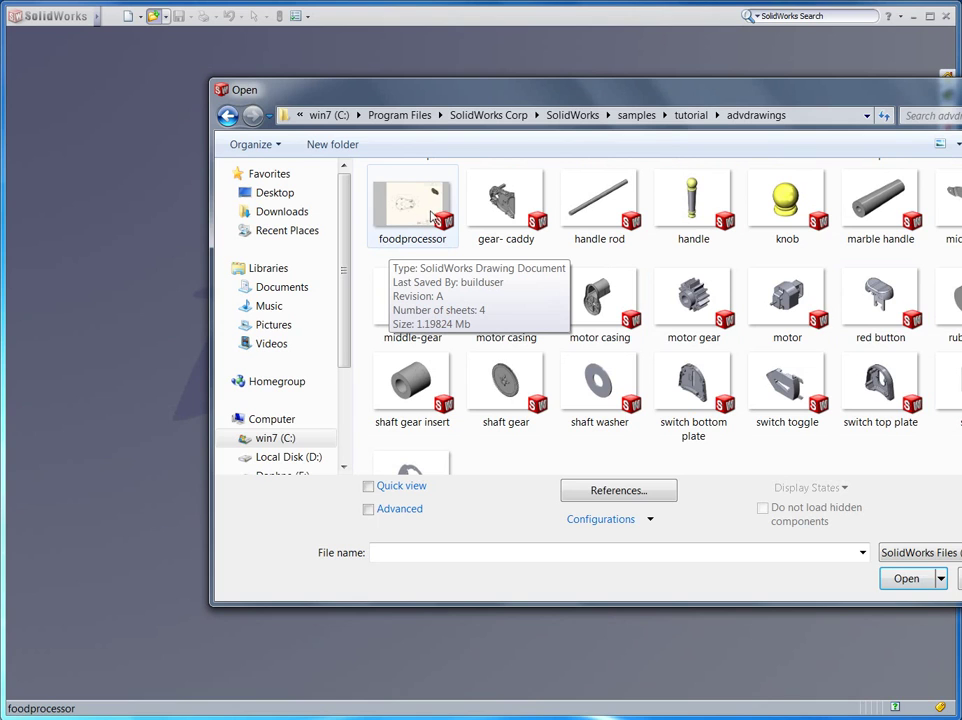
pyautogui.doubleClick(433, 217)
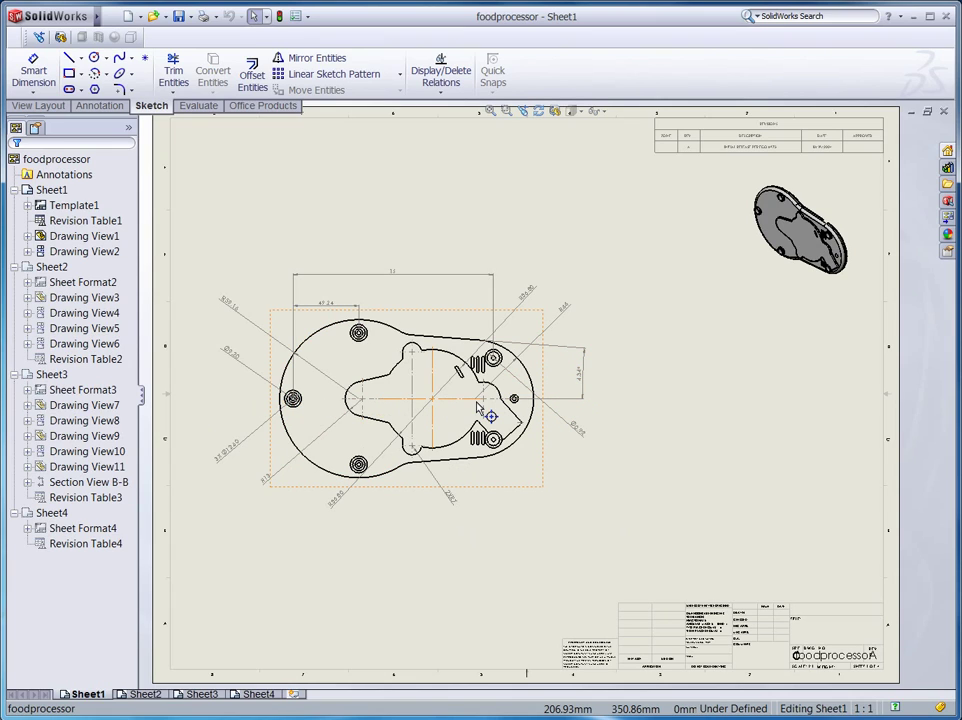
# - Switch the CommandManager to the View Layout tools
pyautogui.click(52, 107)
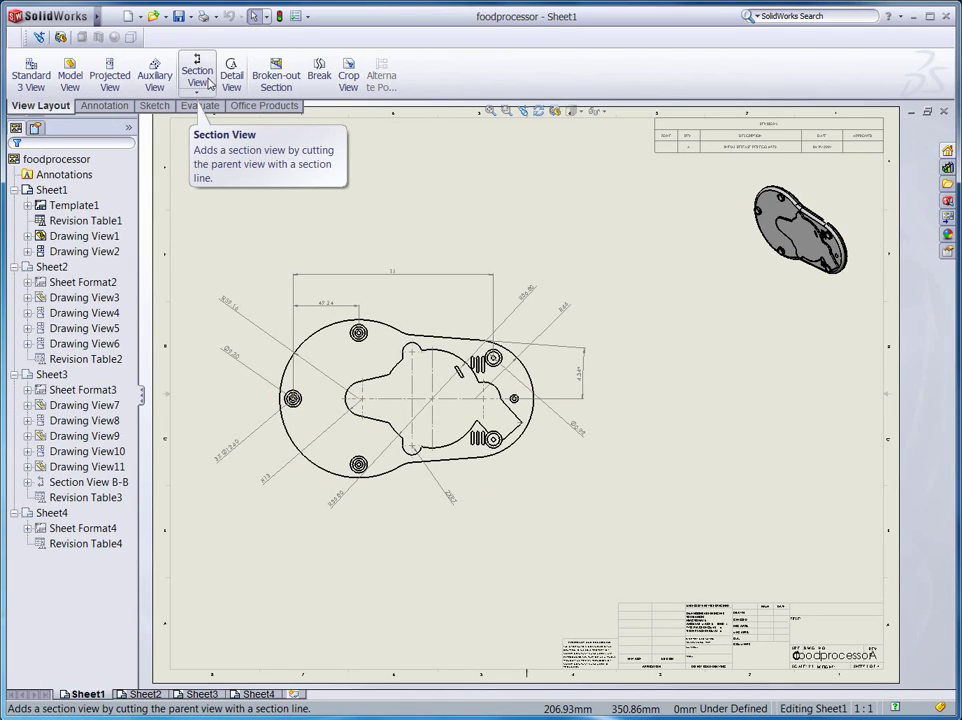
# - Start a section view of the main view, zoomed in on the left hole
pyautogui.click(206, 83)
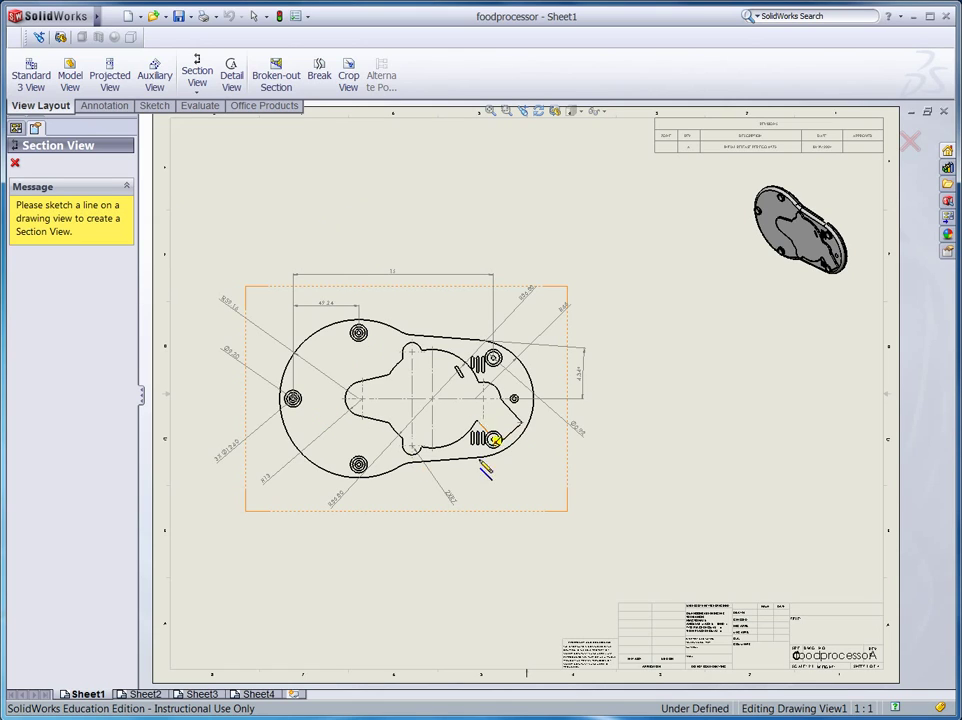
pyautogui.scroll(-8, 345, 423)
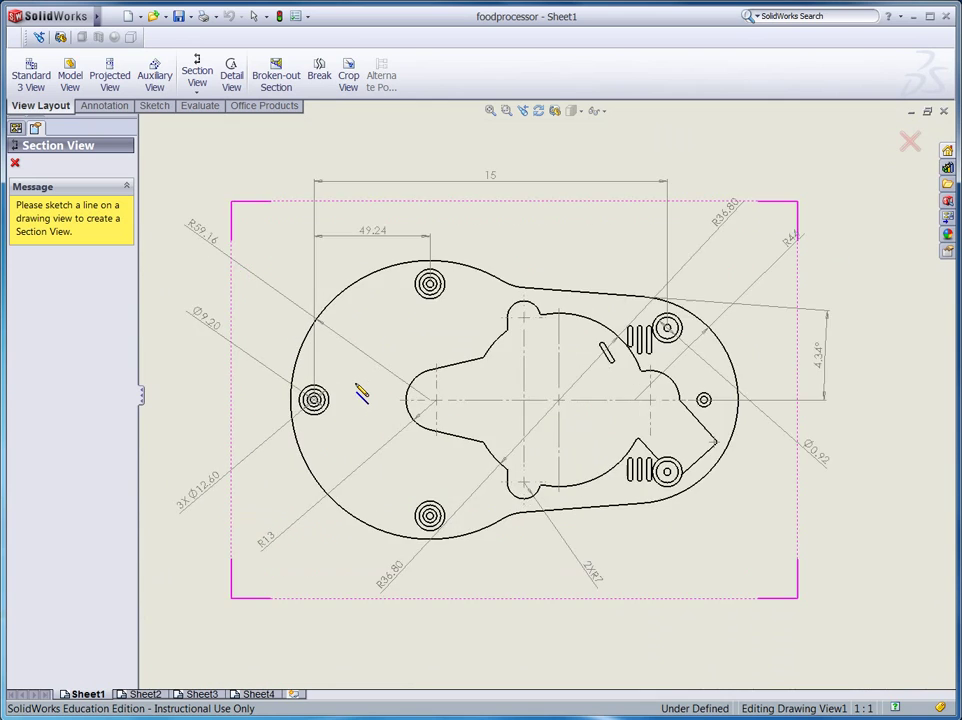
pyautogui.scroll(-4, 378, 425)
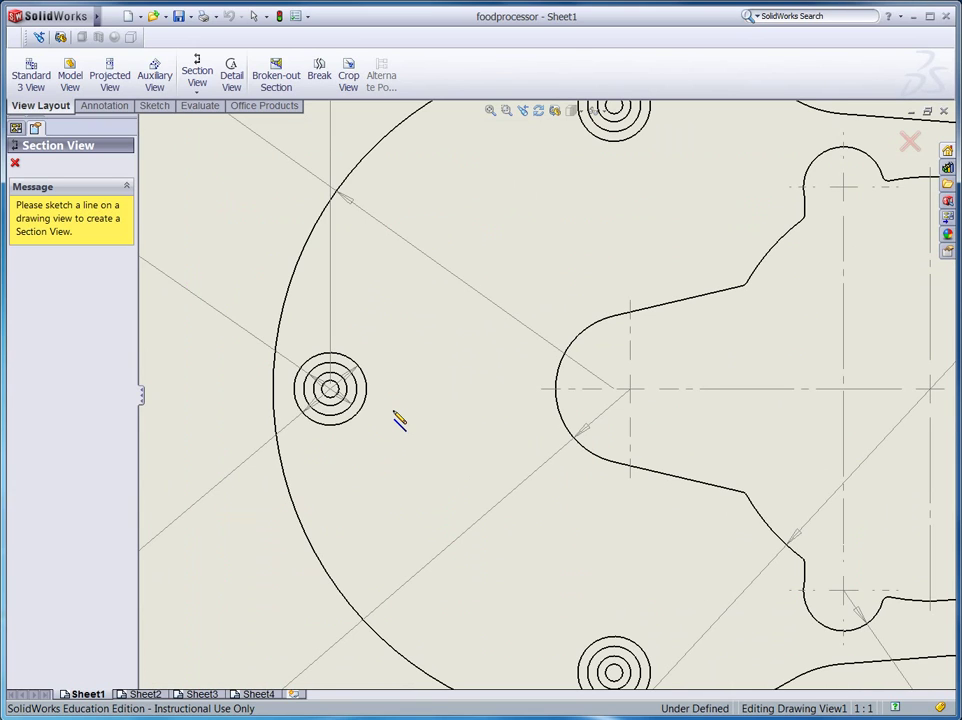
pyautogui.scroll(-1, 386, 398)
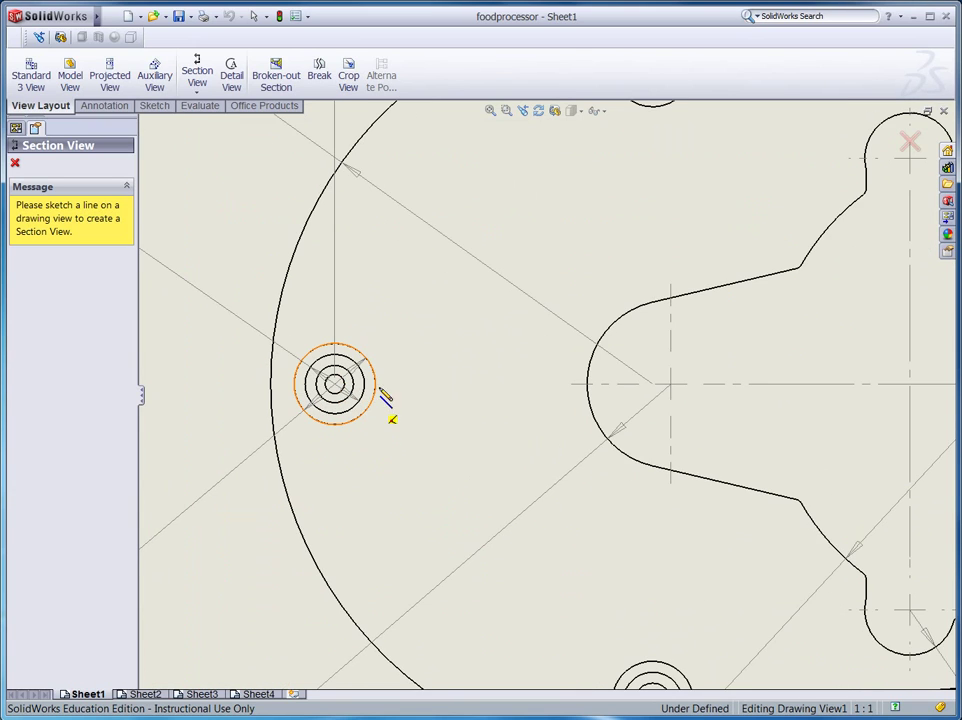
pyautogui.scroll(1, 369, 399)
pyautogui.scroll(3, 369, 399)
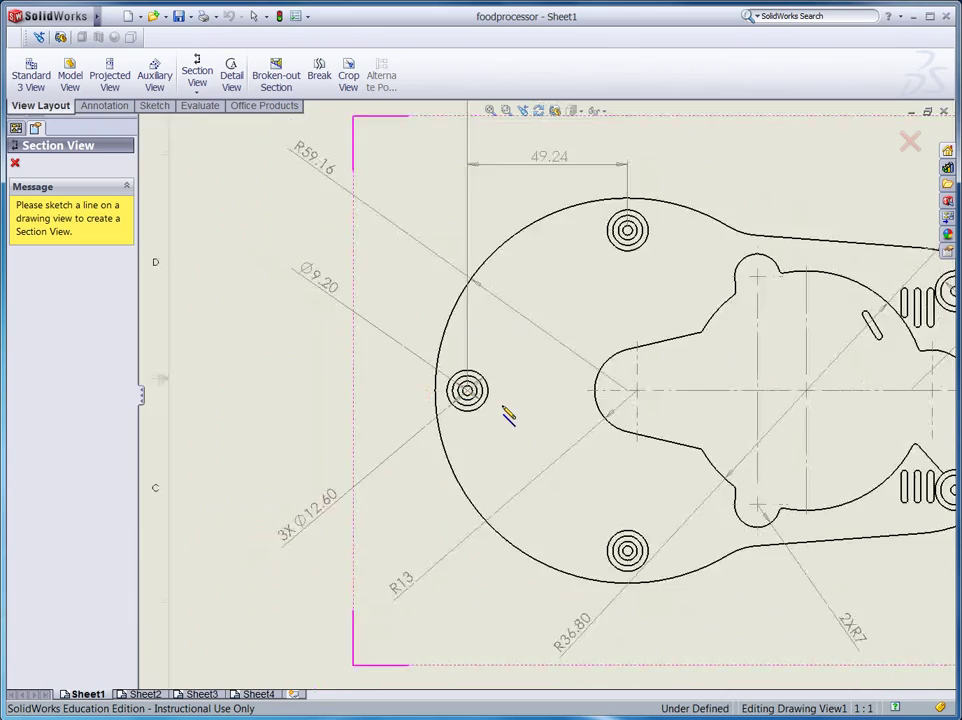
pyautogui.scroll(4, 508, 415)
pyautogui.scroll(-4, 515, 413)
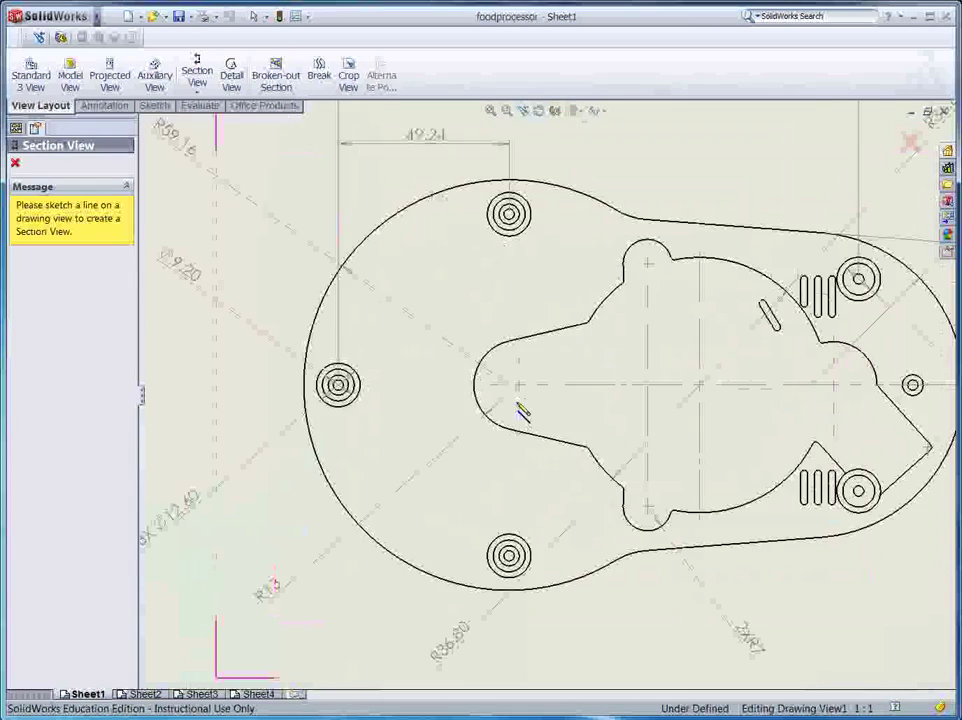
pyautogui.scroll(1, 521, 410)
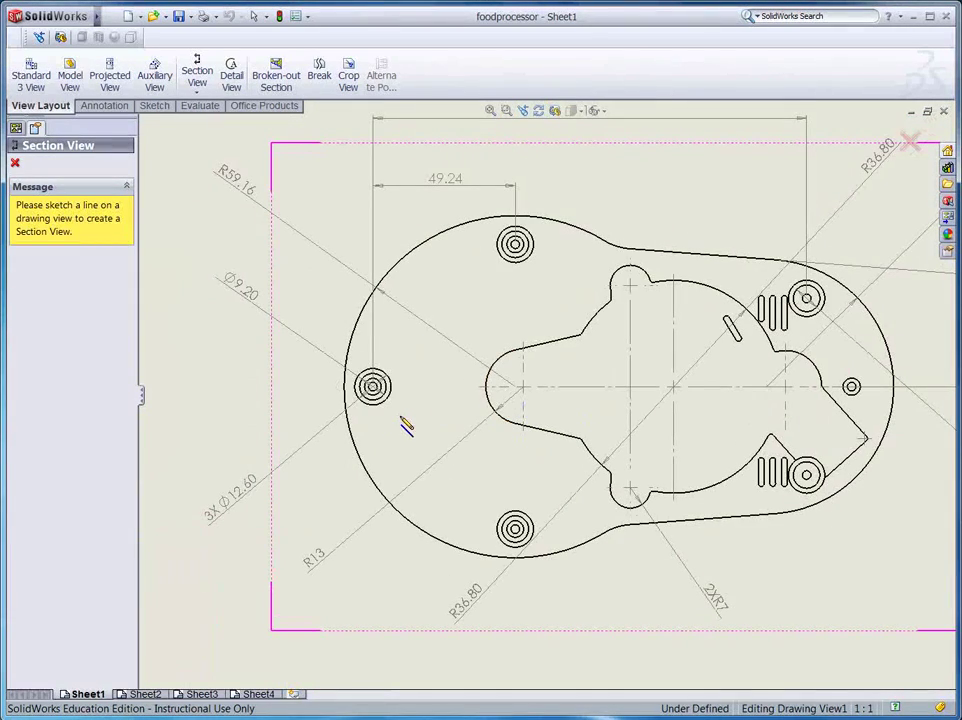
pyautogui.scroll(-2, 397, 400)
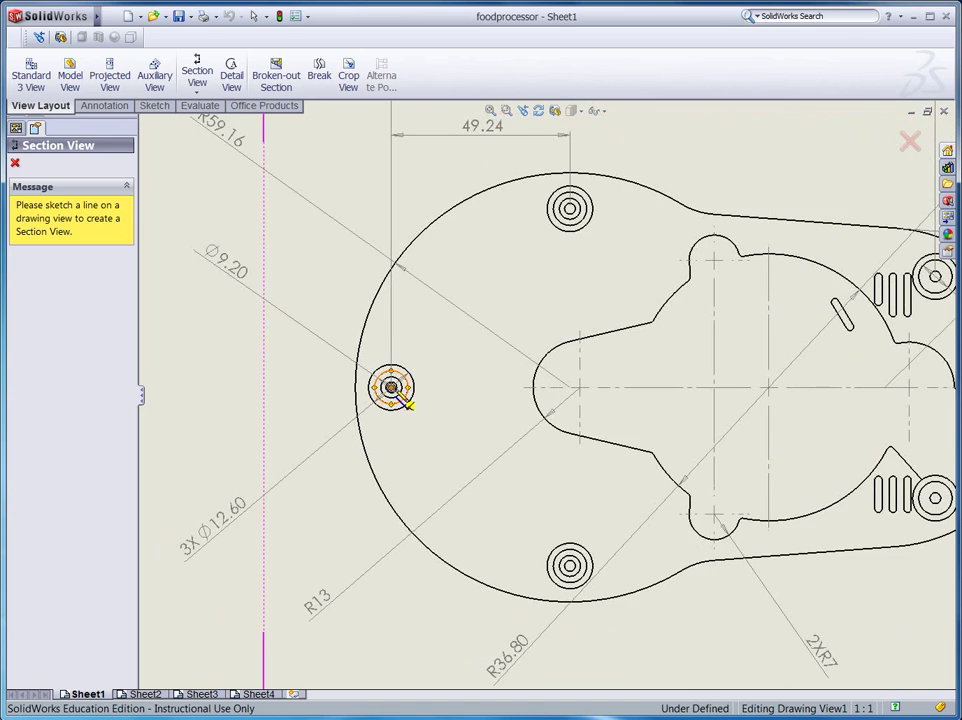
pyautogui.scroll(1, 405, 402)
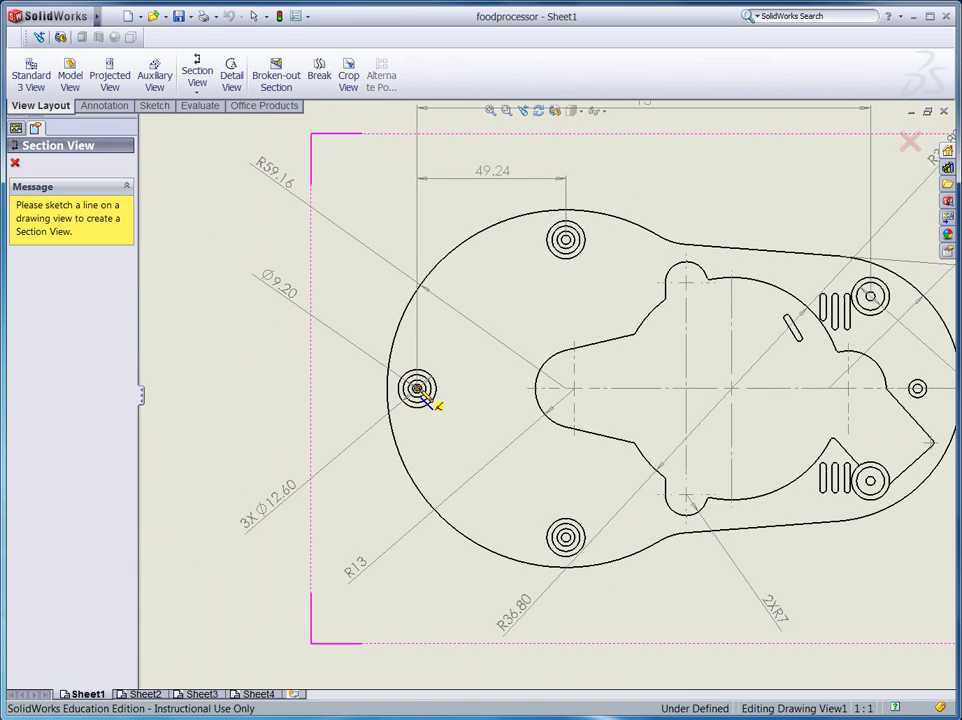
# - Draw horizontal section line Q from left of the left hole's centre to past the plate's right edge
pyautogui.click(326, 388)
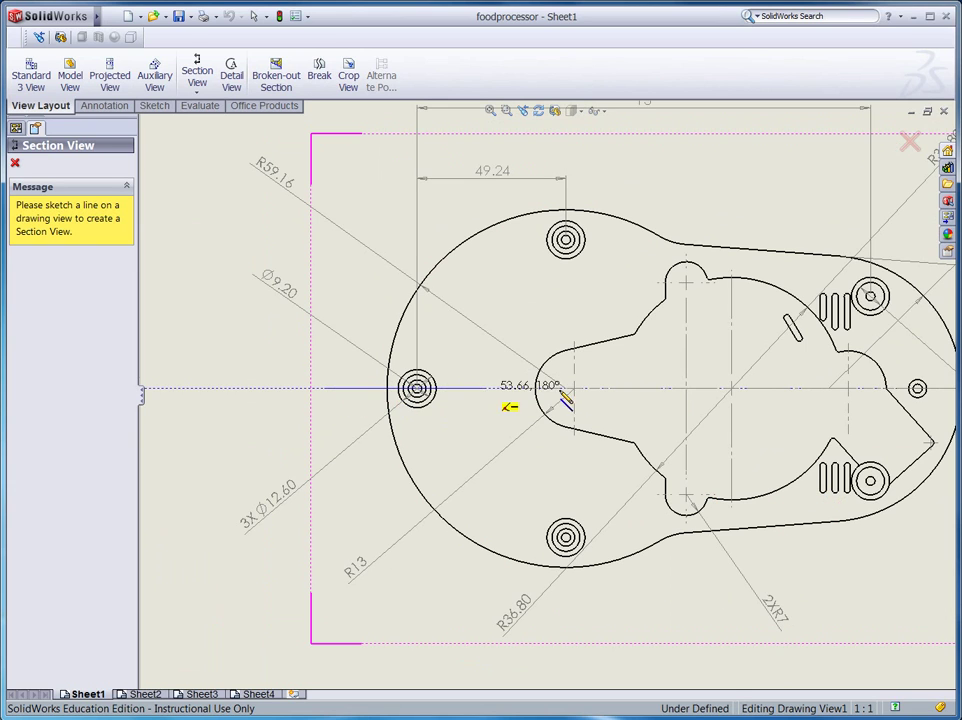
pyautogui.scroll(3, 540, 398)
pyautogui.scroll(1, 740, 395)
pyautogui.scroll(-2, 810, 395)
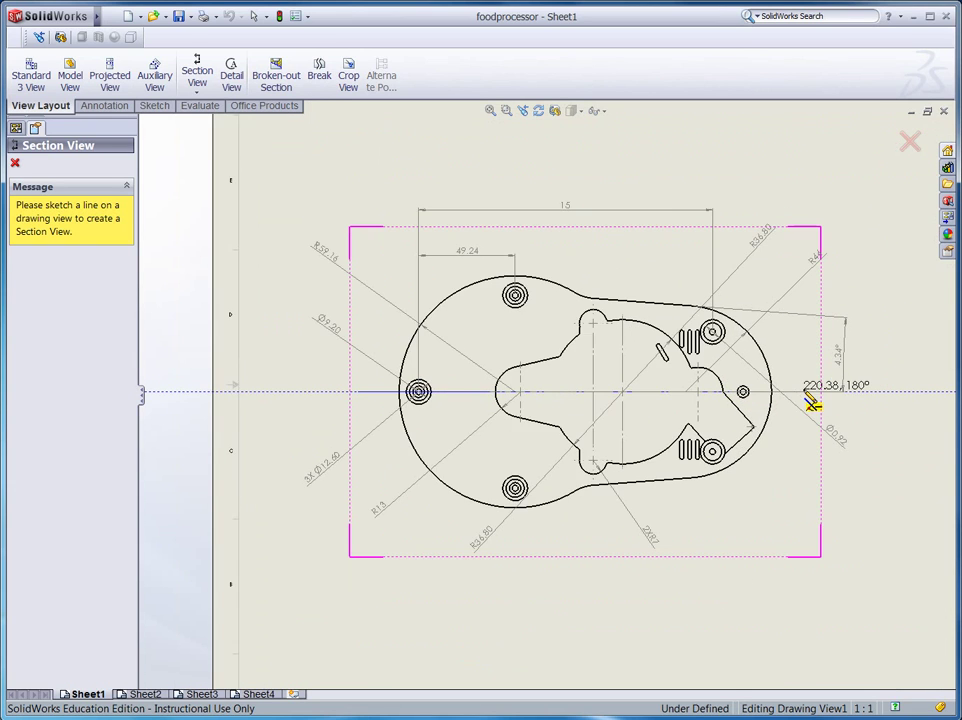
pyautogui.scroll(-2, 780, 400)
pyautogui.click(757, 389)
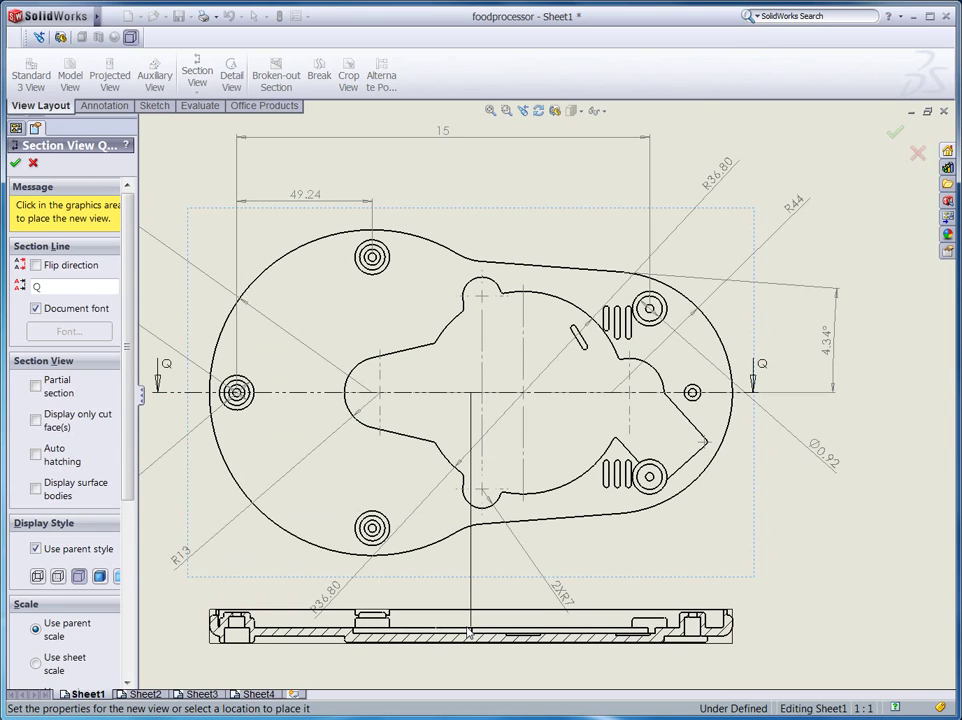
# - Place the section below the main view and change its label from Q to A
pyautogui.press('f')
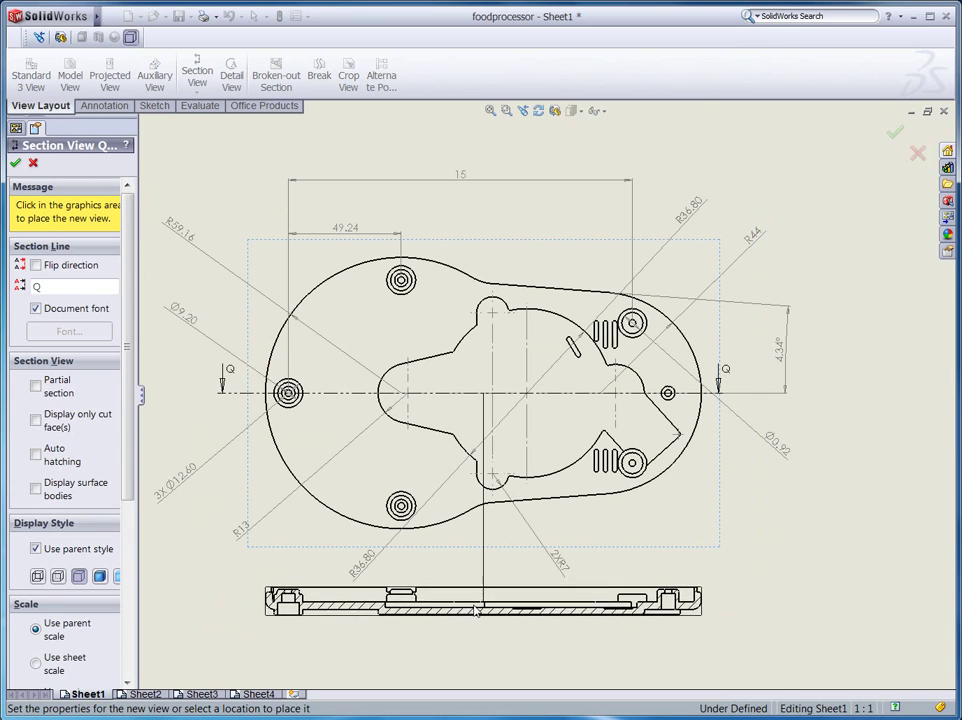
pyautogui.click(540, 615)
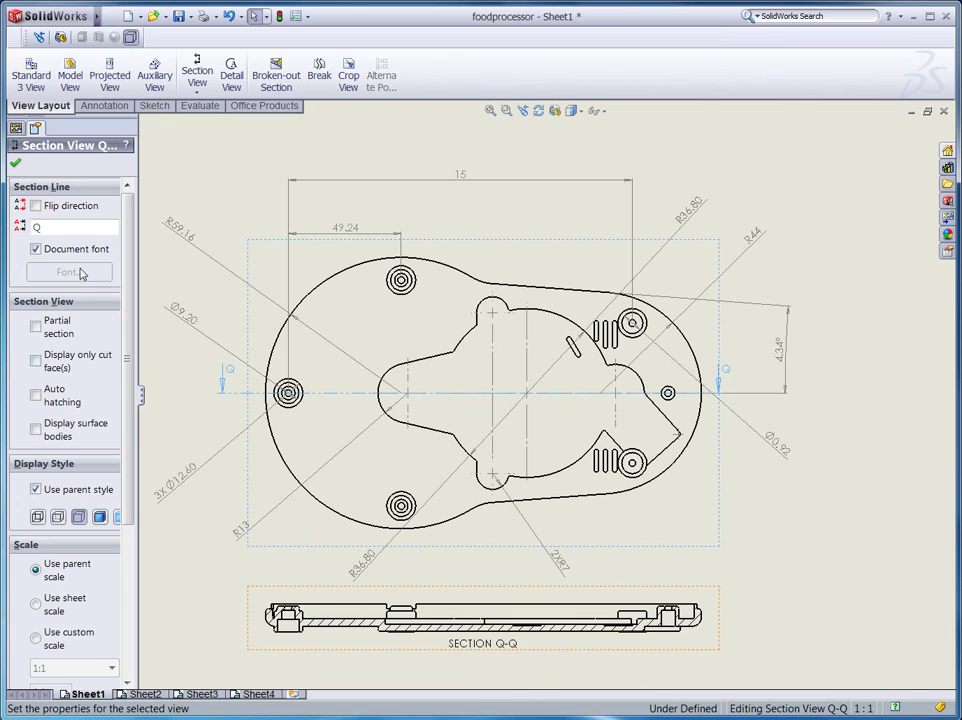
pyautogui.doubleClick(60, 227)
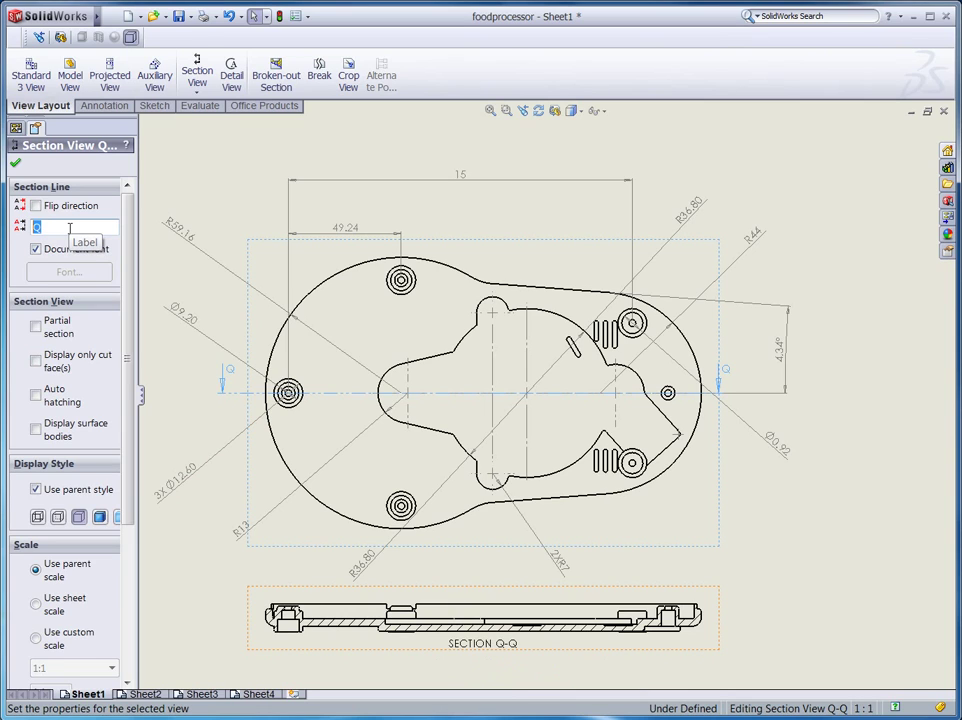
pyautogui.write('A')
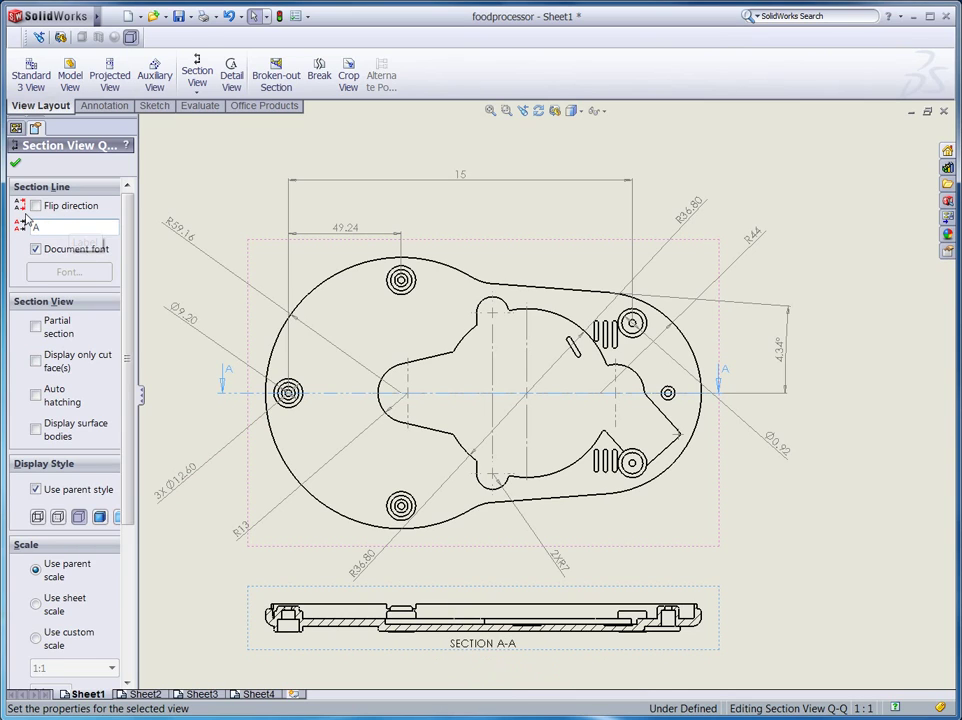
pyautogui.click(15, 162)
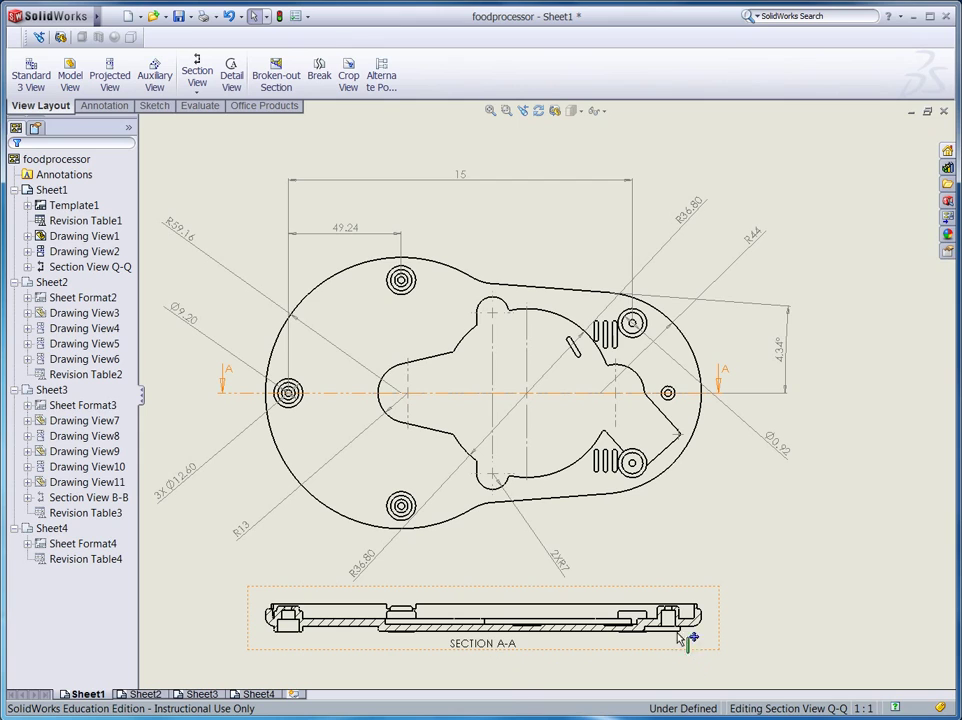
# - Show the Annotation tools for the foodprocessor drawing
pyautogui.scroll(3, 689, 620)
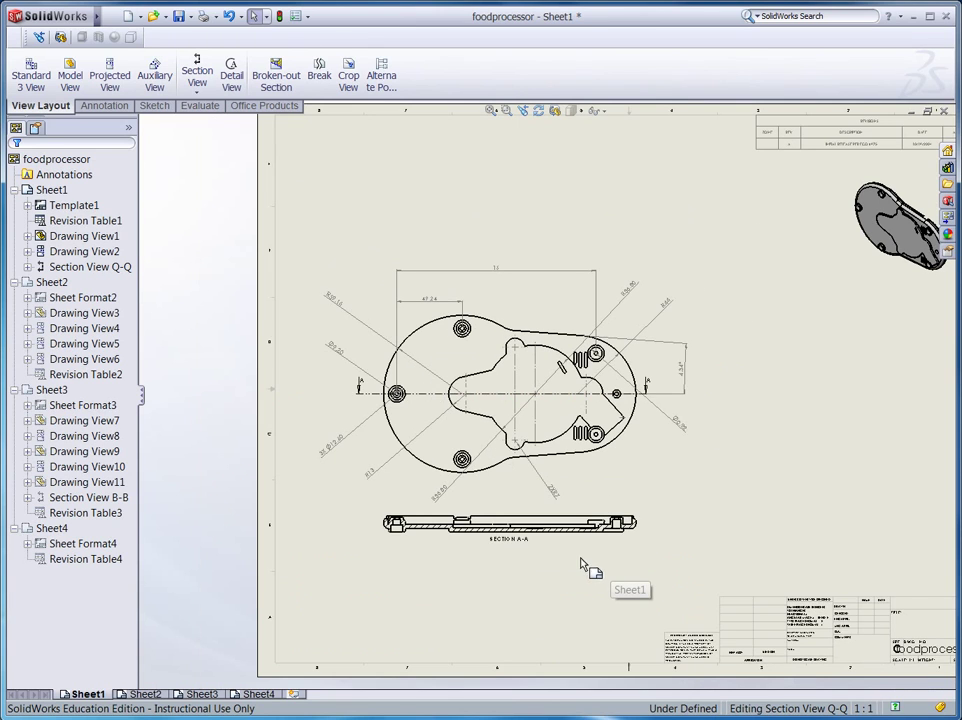
pyautogui.scroll(-5, 580, 553)
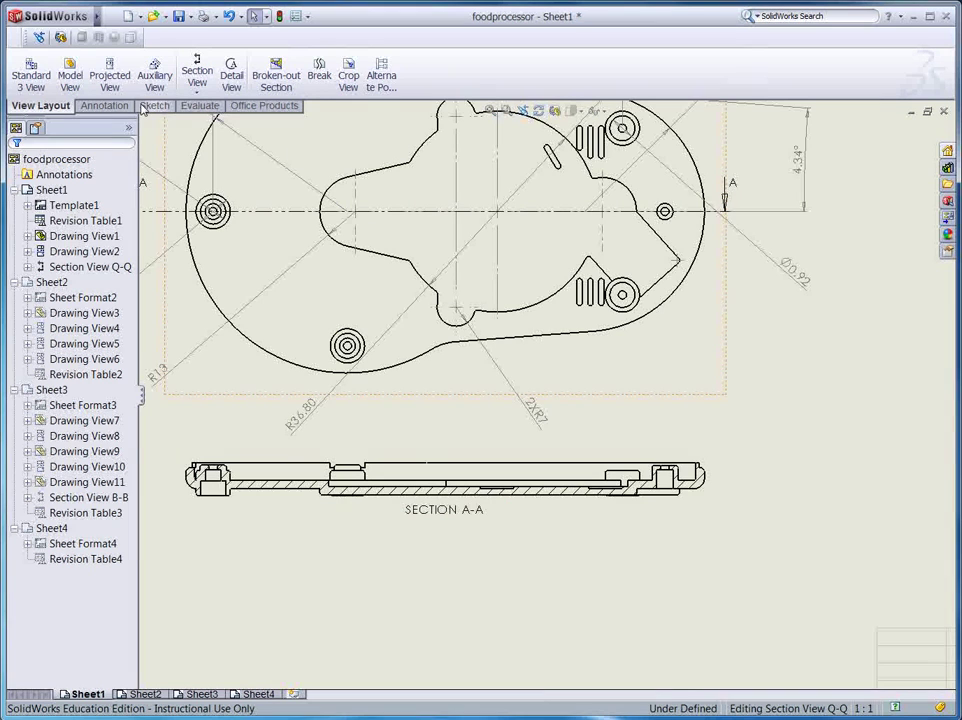
pyautogui.click(104, 106)
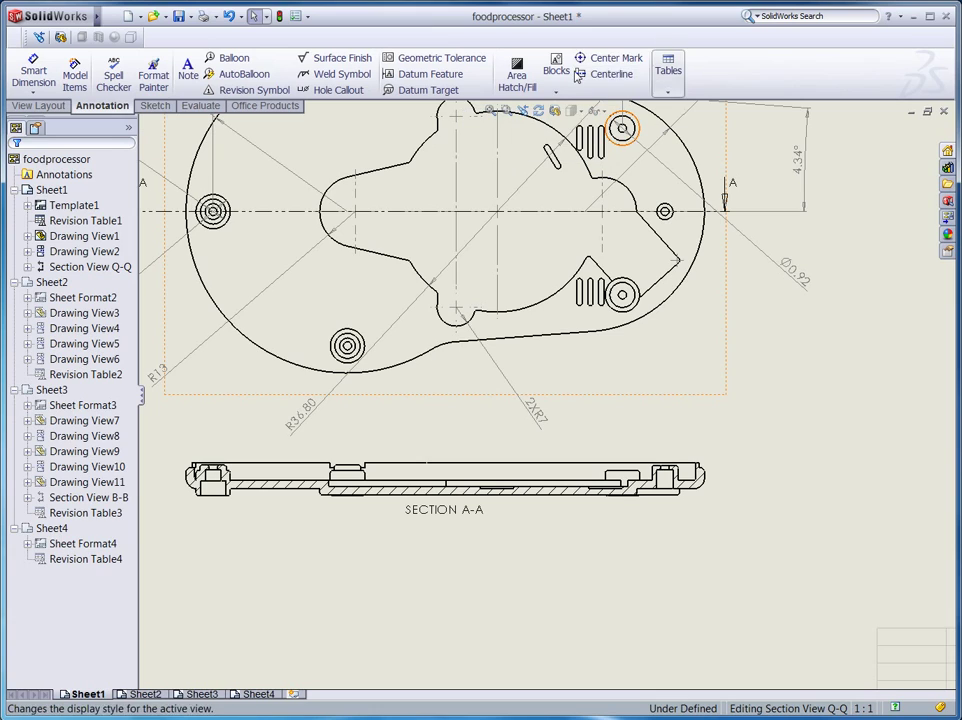
# - Add a centerline through the left end hole of Section A-A
pyautogui.click(637, 76)
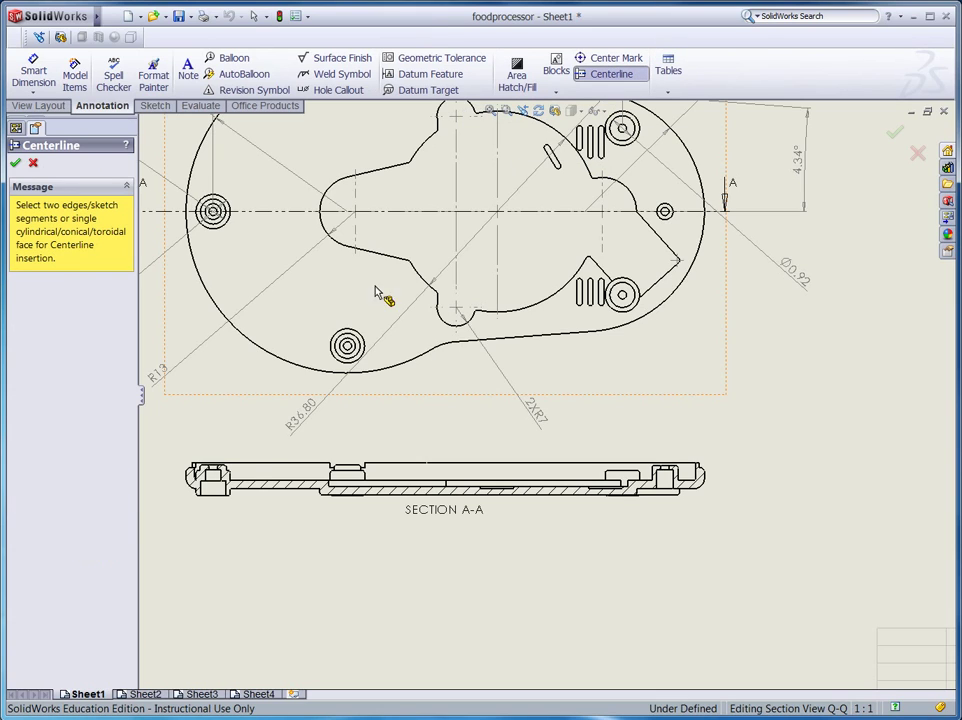
pyautogui.click(212, 493)
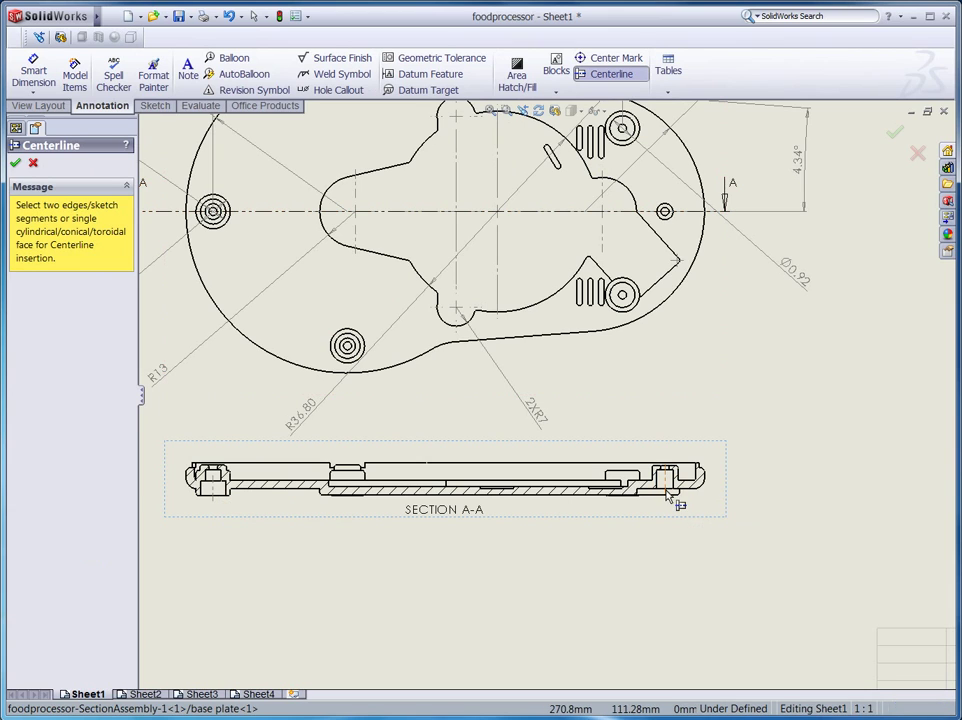
# - Dimension the 165.58 spacing between the end-hole centerlines below Section A-A
pyautogui.click(16, 164)
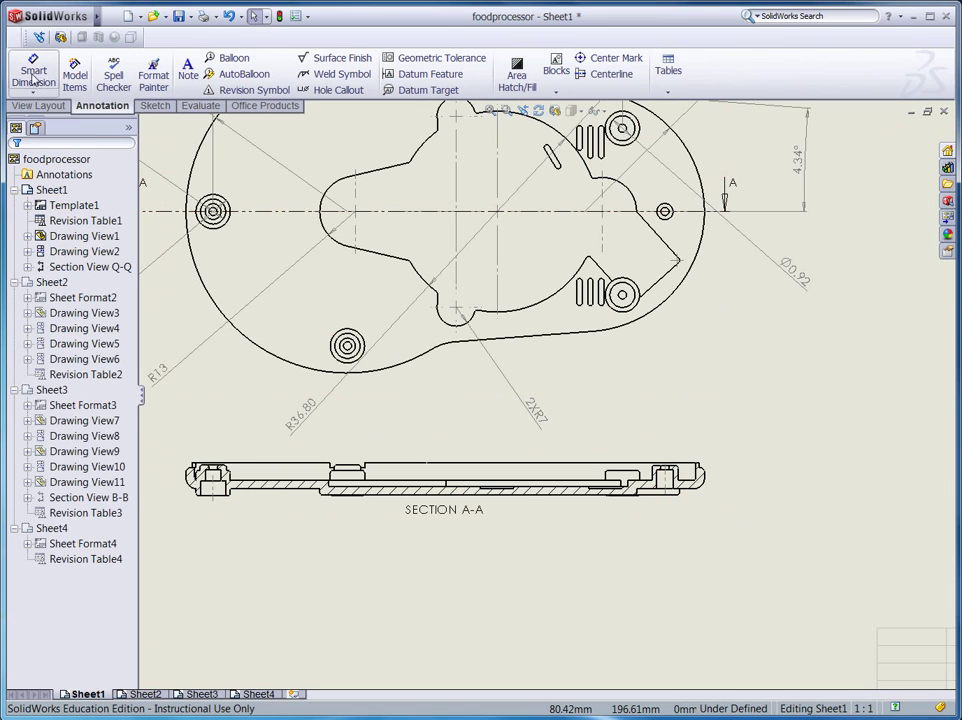
pyautogui.click(34, 68)
pyautogui.click(34, 68)
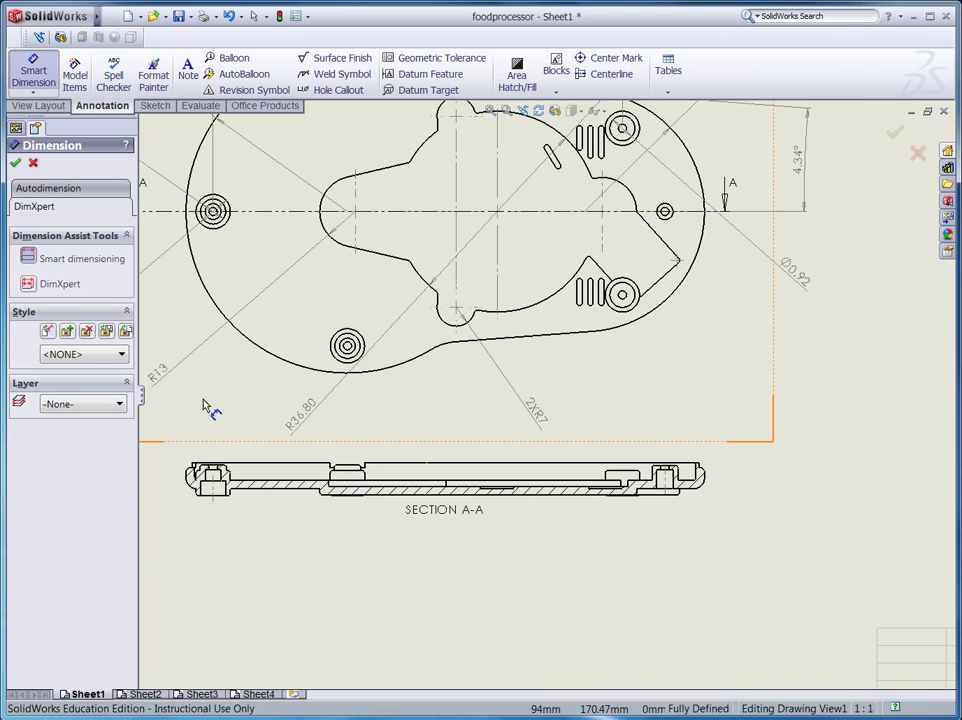
pyautogui.click(667, 494)
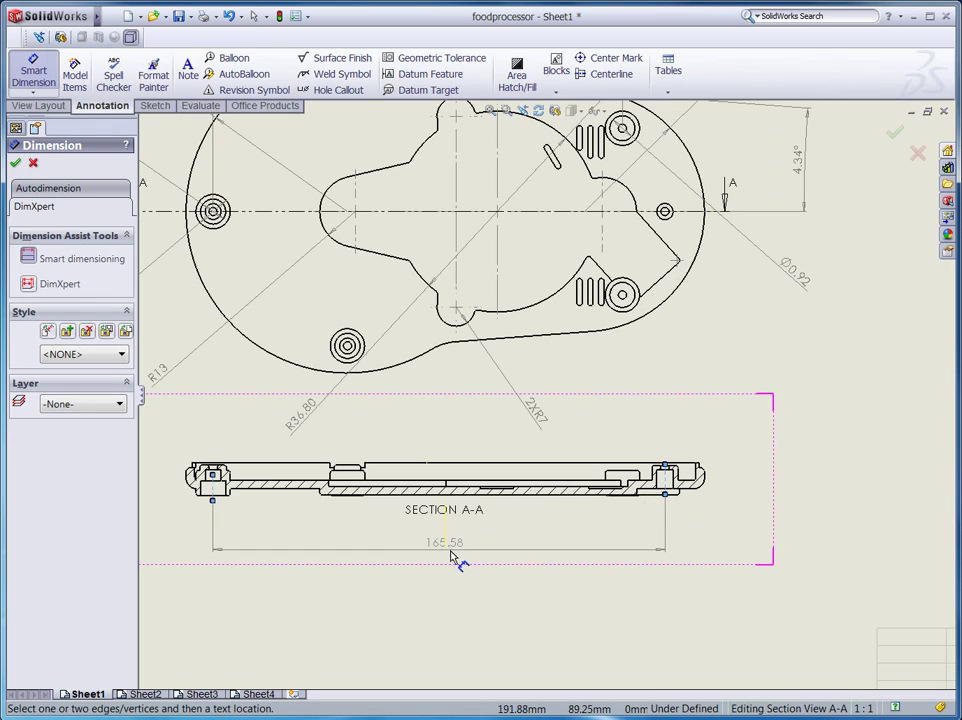
pyautogui.click(454, 555)
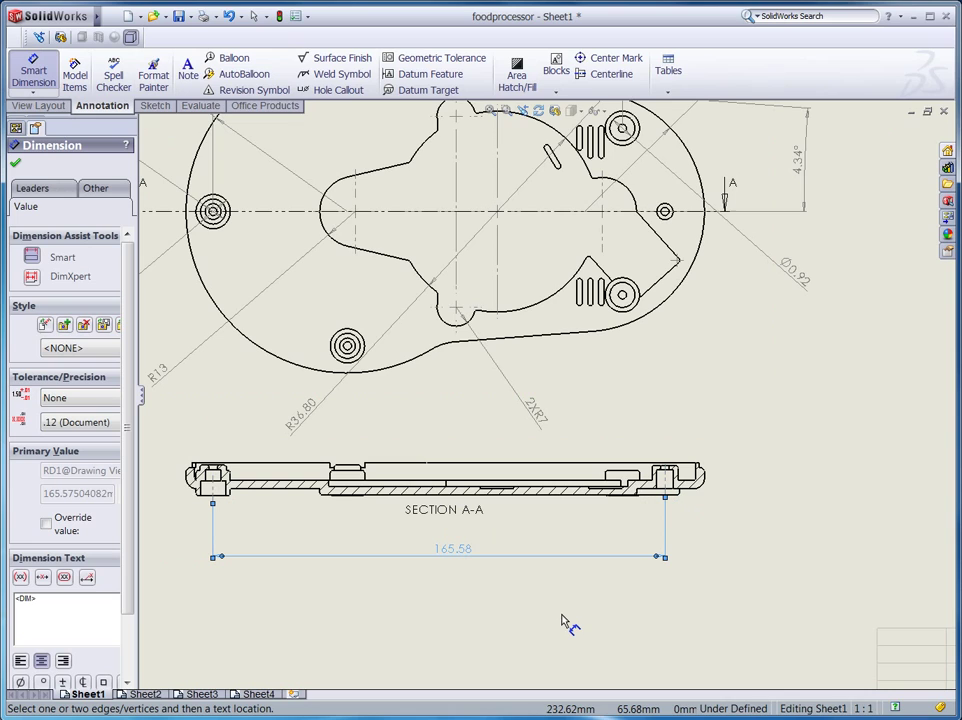
pyautogui.click(15, 163)
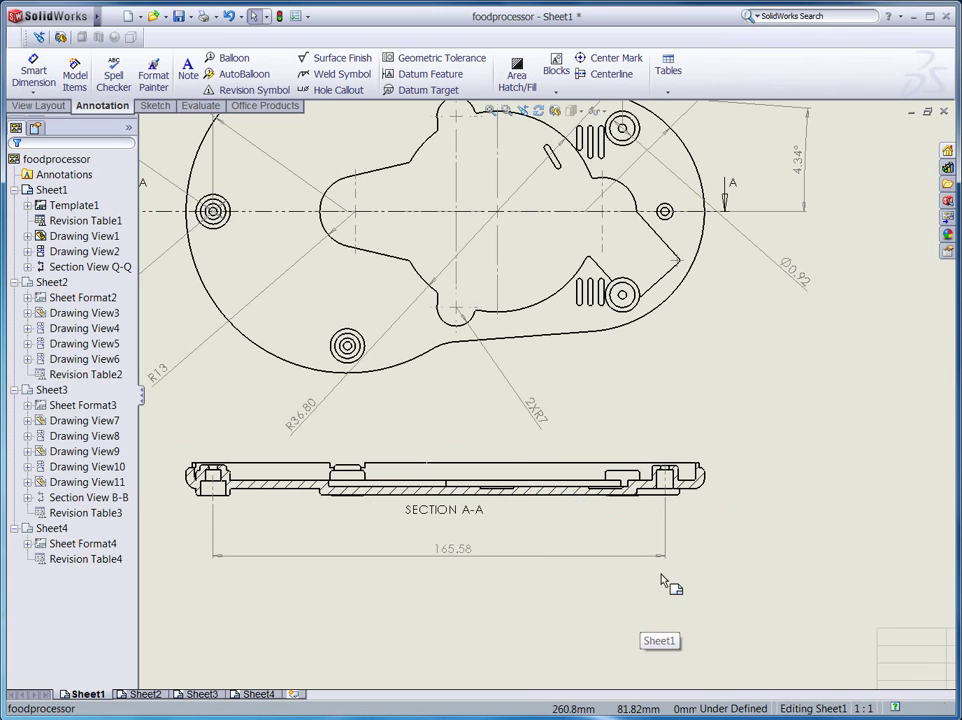
# - Deselect the dimension and return to the View Layout tools
pyautogui.click(725, 555)
pyautogui.scroll(5, 725, 555)
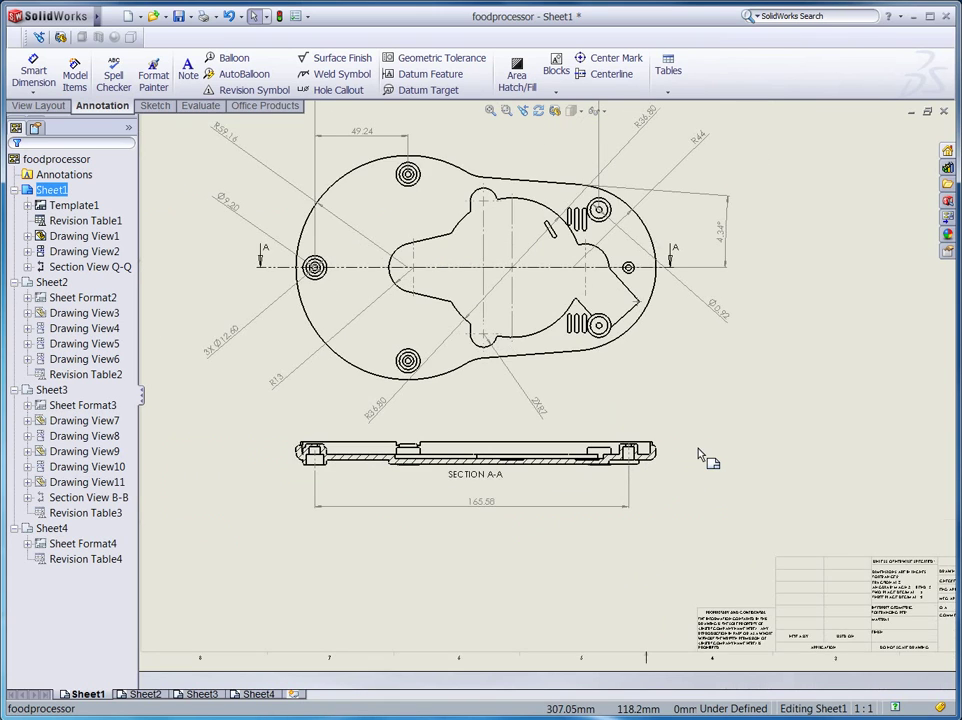
pyautogui.scroll(-2, 651, 417)
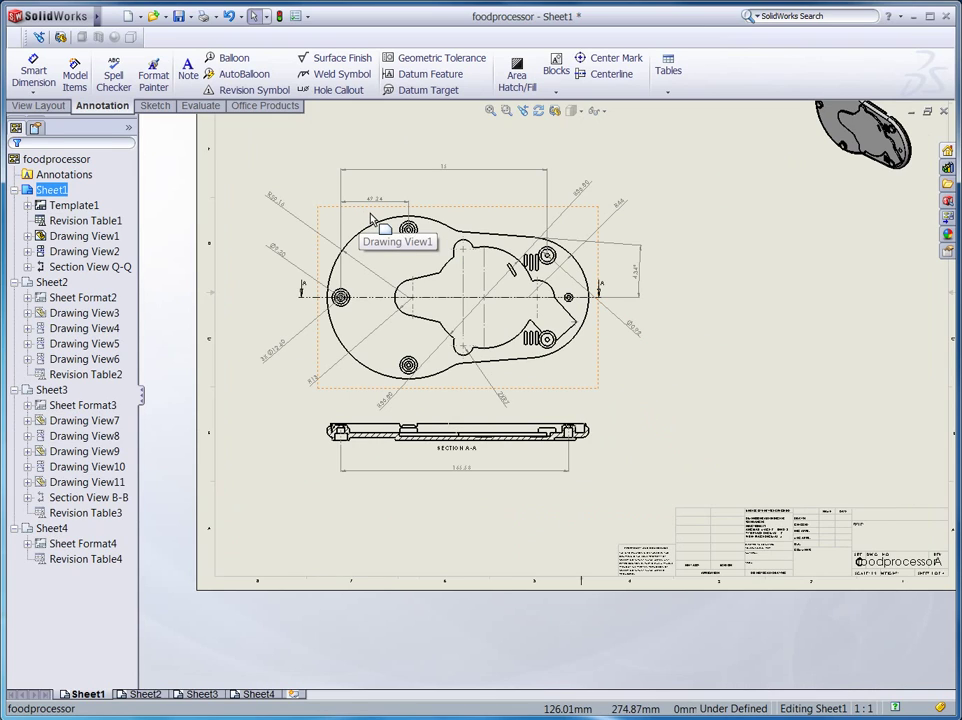
pyautogui.scroll(2, 563, 215)
pyautogui.scroll(-4, 548, 340)
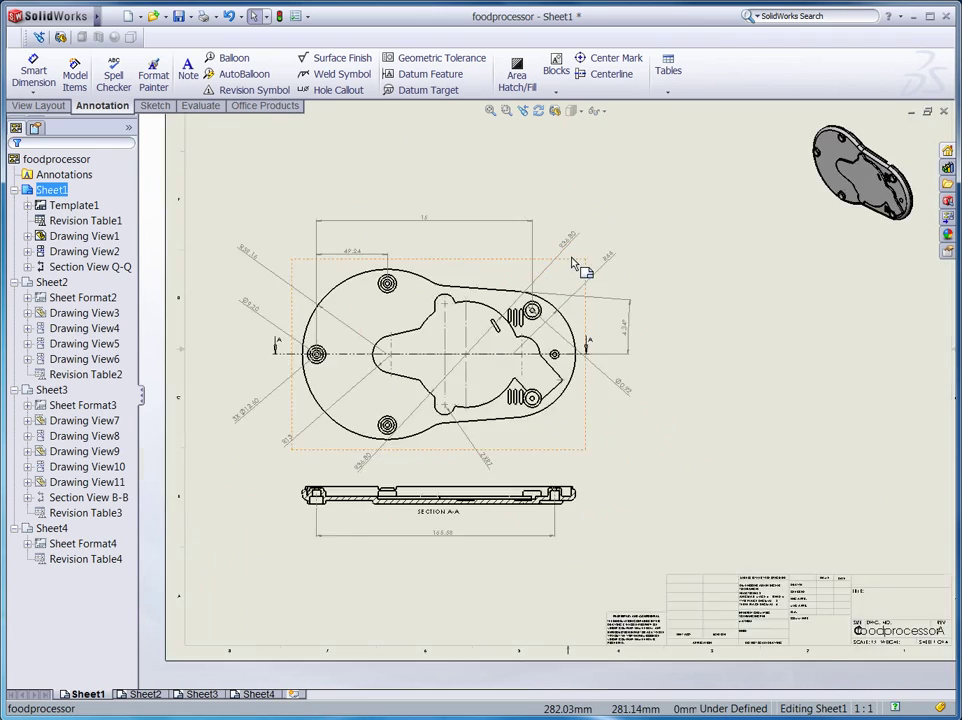
pyautogui.scroll(-2, 548, 340)
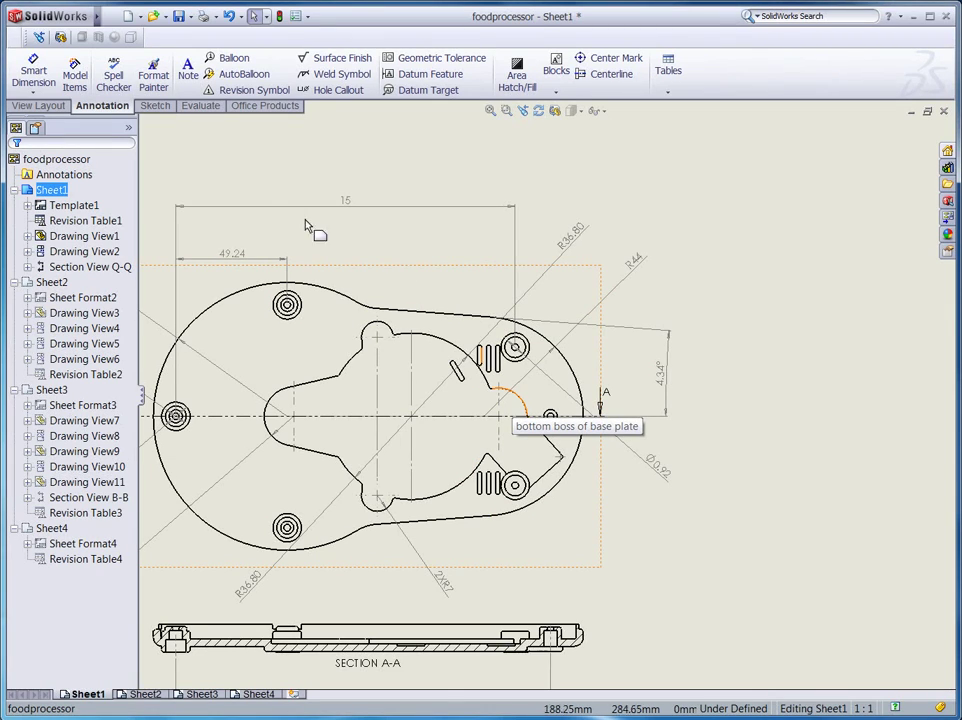
pyautogui.click(37, 106)
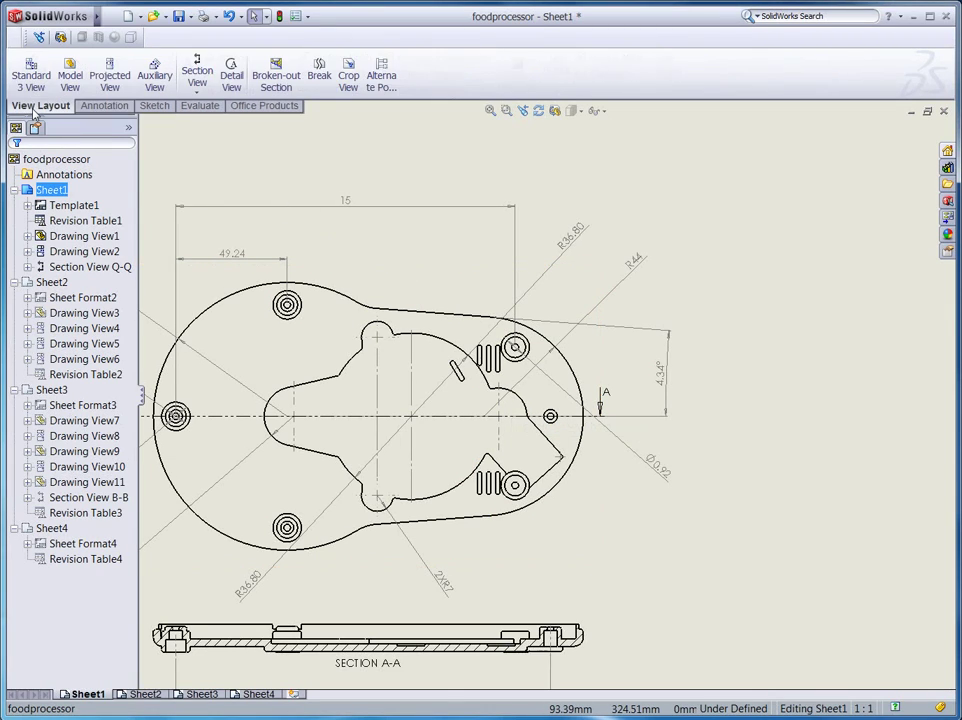
# - Draw detail circle R centred on the upper-right hole, enclosing the hole and its slots
pyautogui.click(233, 86)
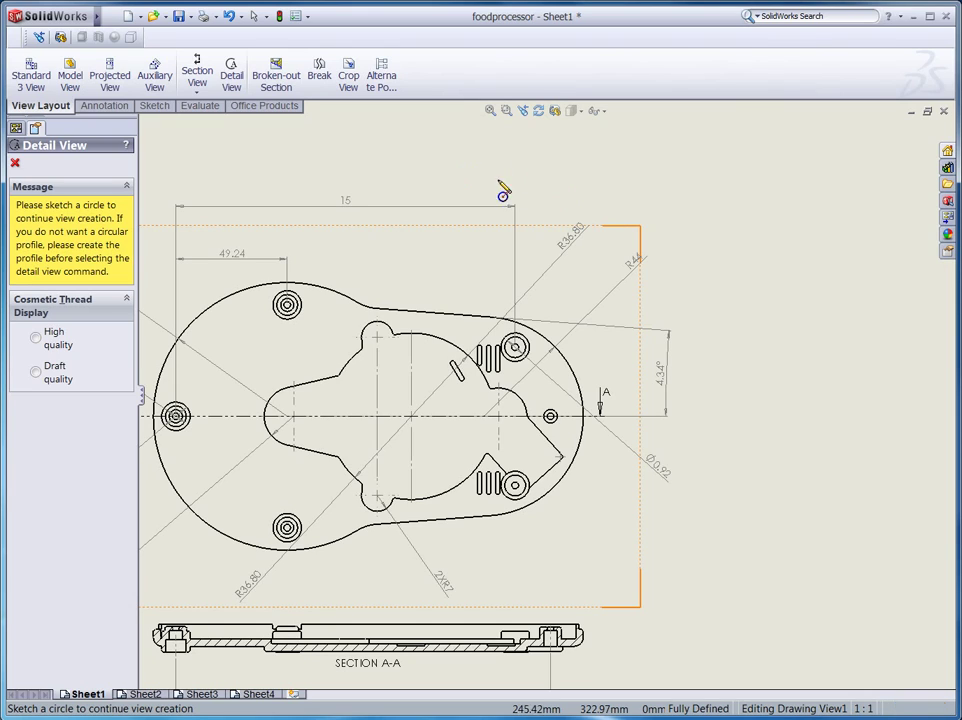
pyautogui.scroll(-5, 505, 379)
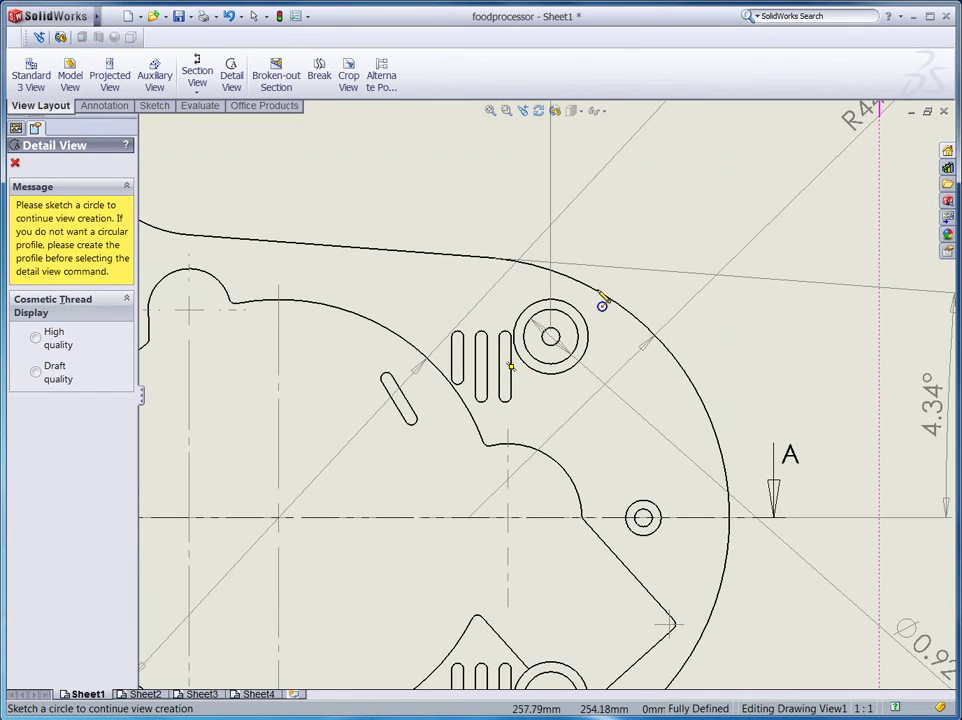
pyautogui.click(499, 324)
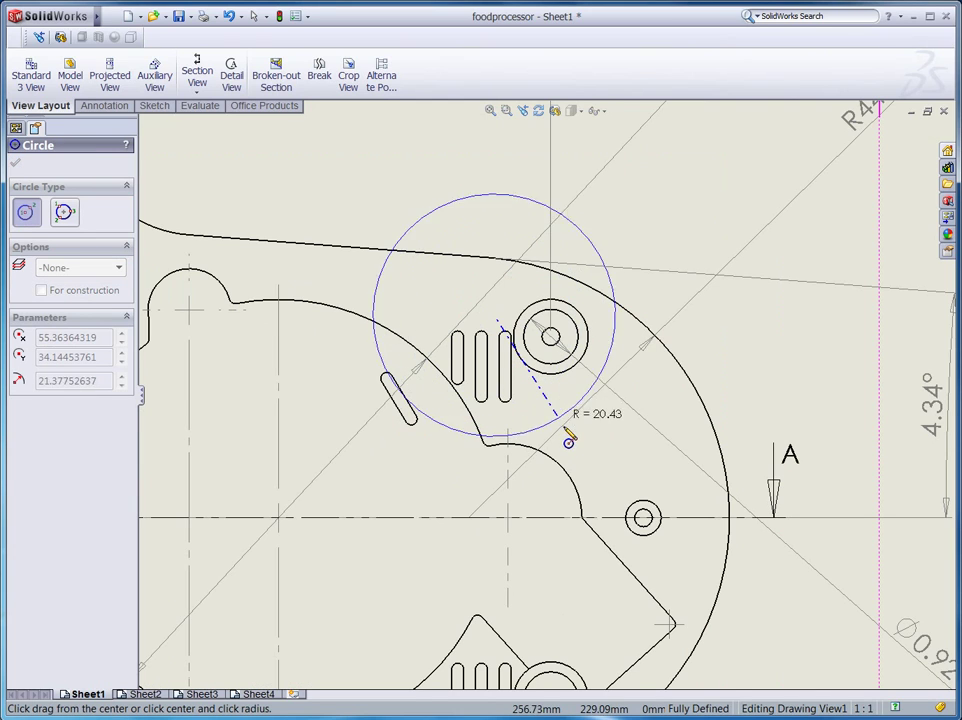
pyautogui.click(587, 469)
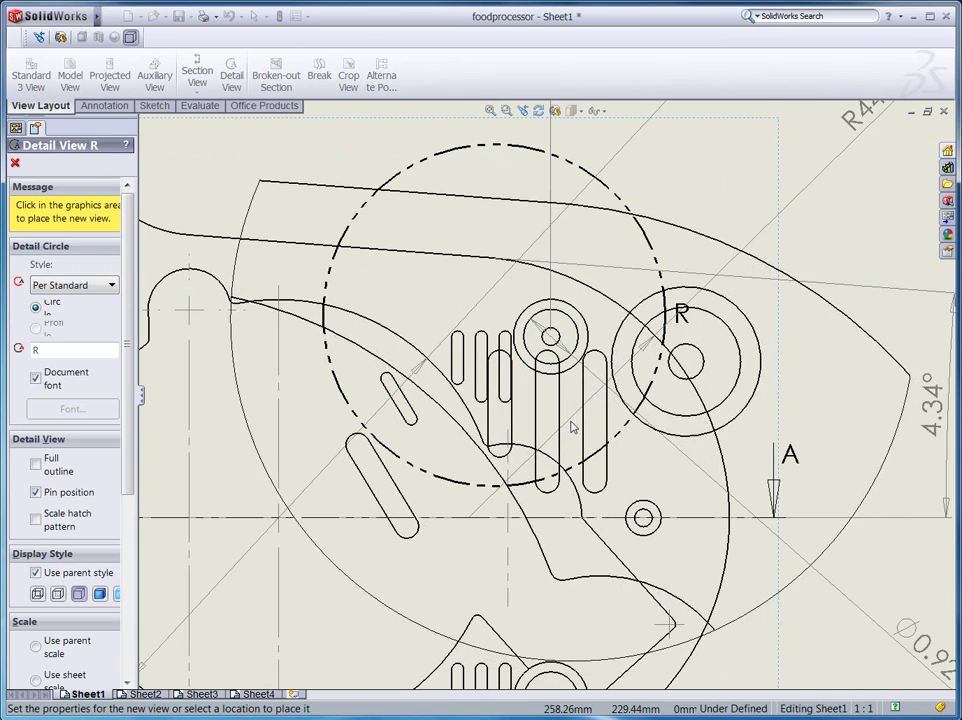
# - Place Detail R at 2:1 scale to the right of the base plate view
pyautogui.scroll(3, 572, 425)
pyautogui.scroll(2, 572, 425)
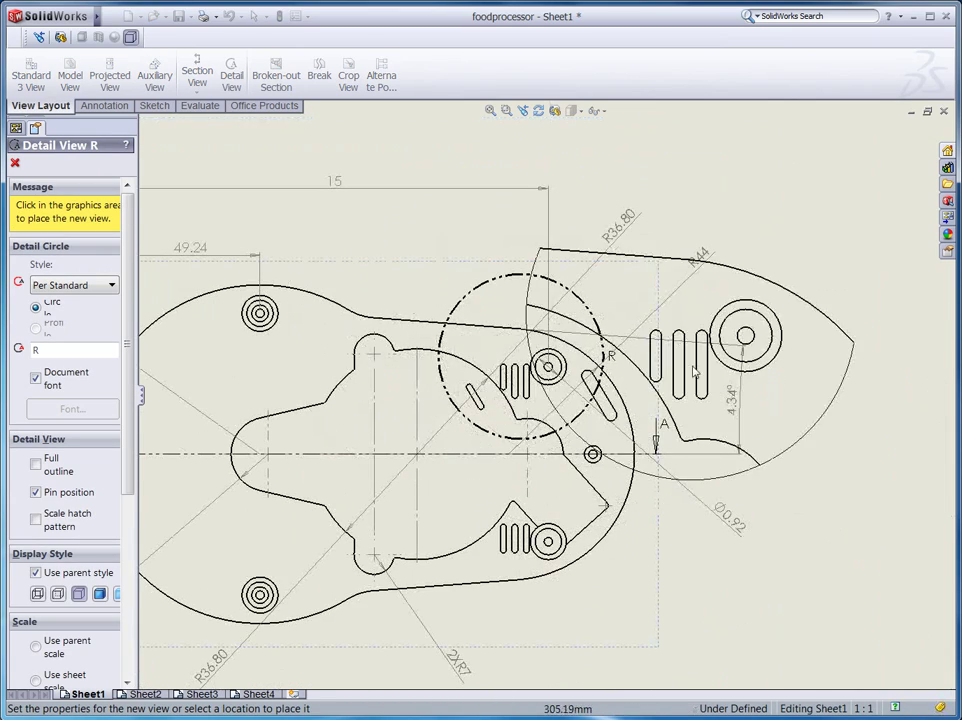
pyautogui.scroll(2, 670, 385)
pyautogui.scroll(2, 683, 383)
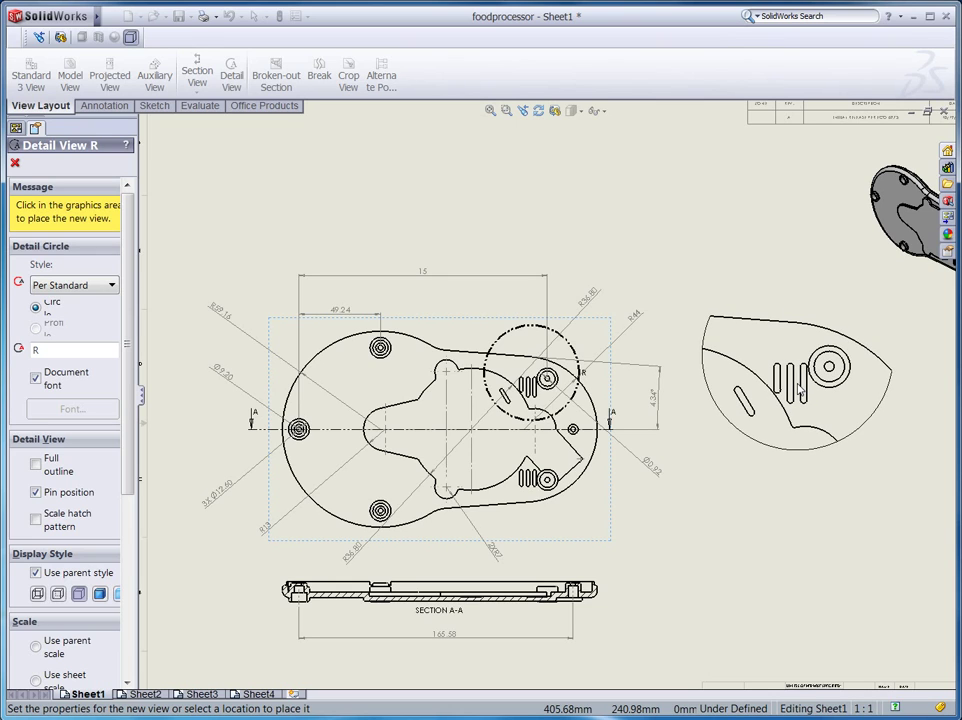
pyautogui.click(815, 390)
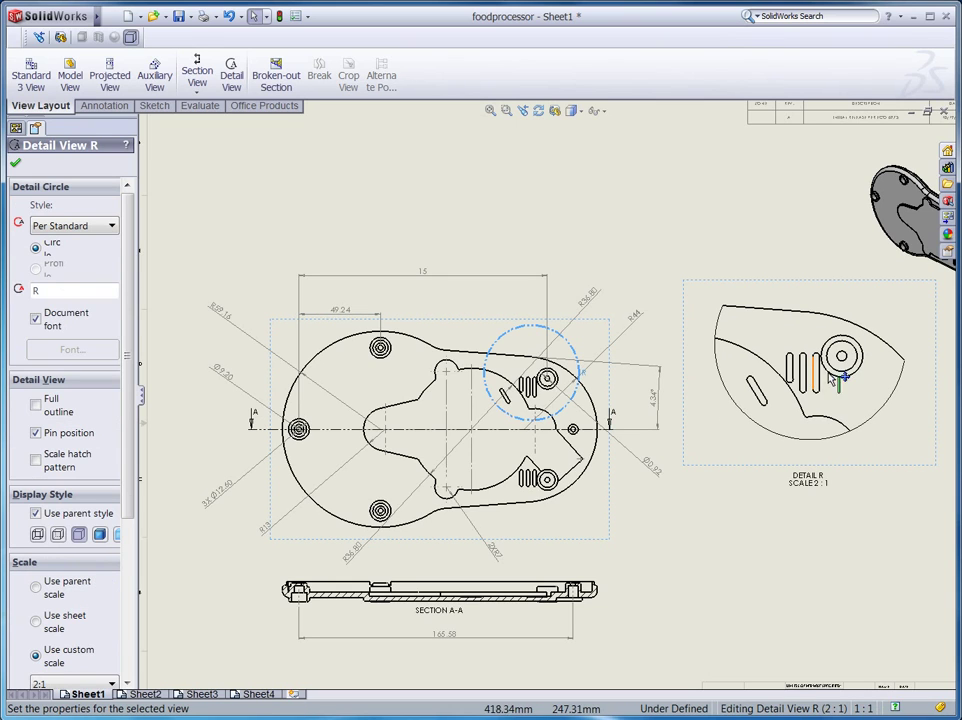
pyautogui.scroll(1, 867, 429)
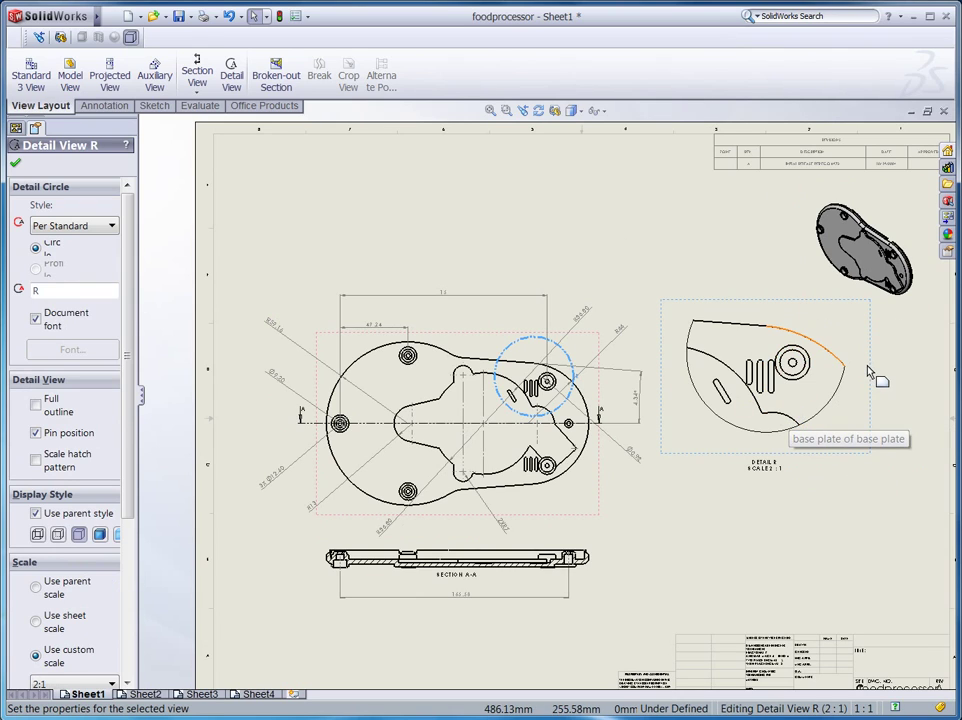
pyautogui.moveTo(868, 372); pyautogui.dragTo(898, 369)
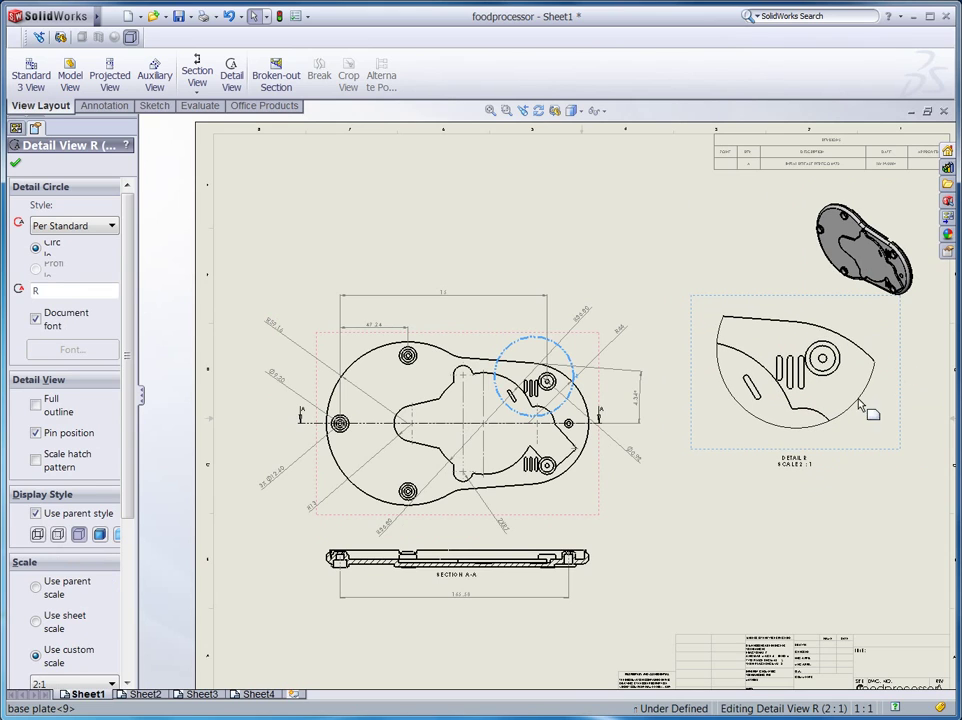
pyautogui.scroll(-2, 848, 457)
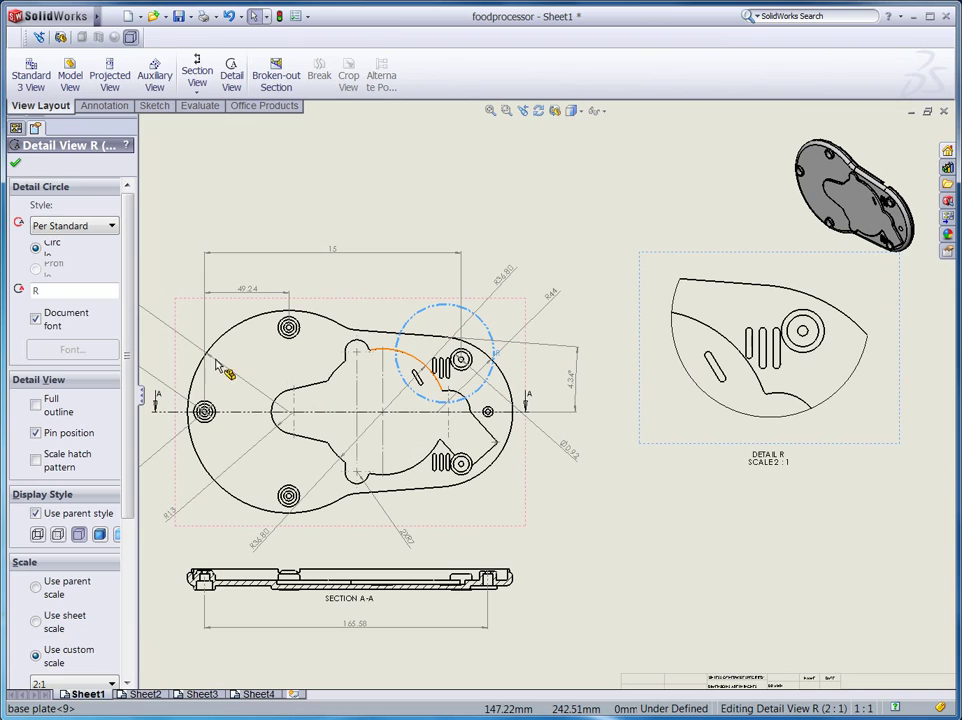
pyautogui.moveTo(128, 383); pyautogui.dragTo(124, 498)
# - Set Detail R to a user-defined 2.5:1 scale, nudge it into place, and finish the view
pyautogui.click(93, 487)
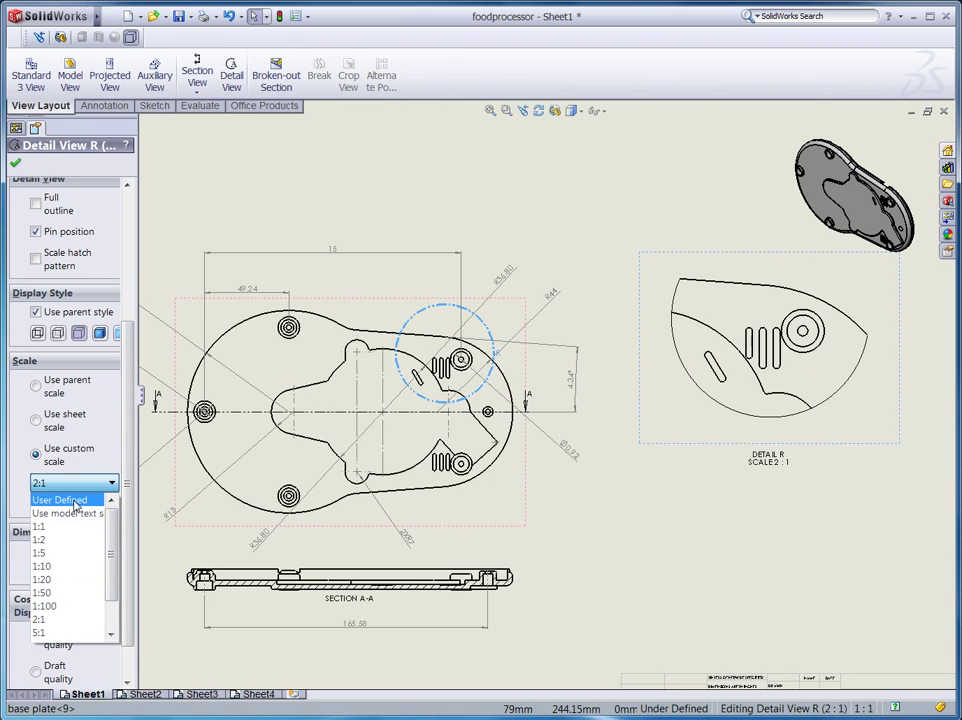
pyautogui.click(75, 503)
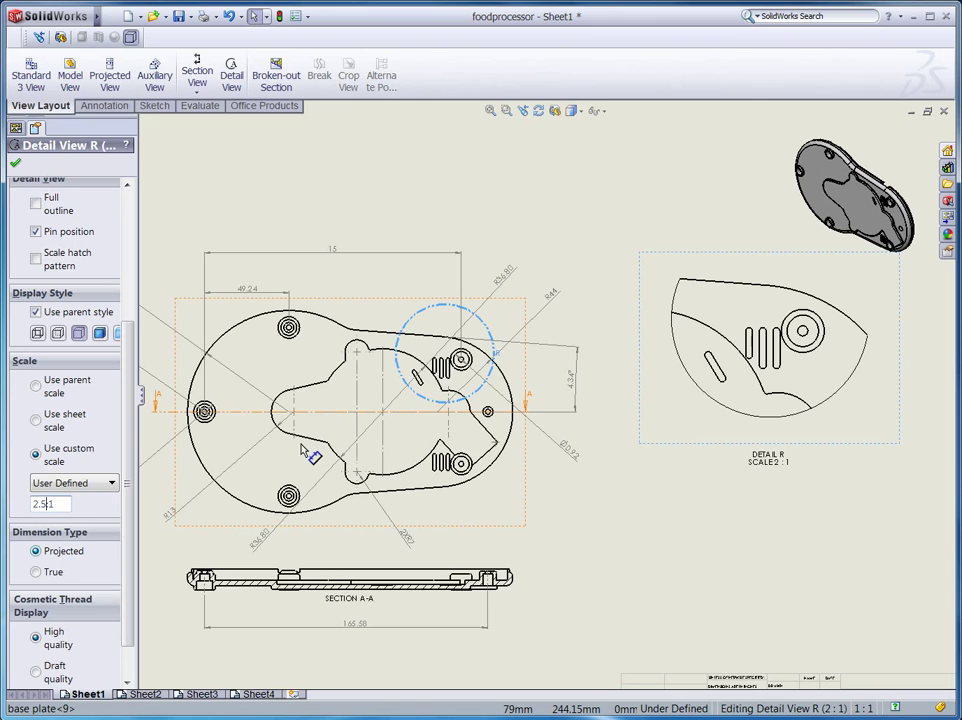
pyautogui.press('Return')
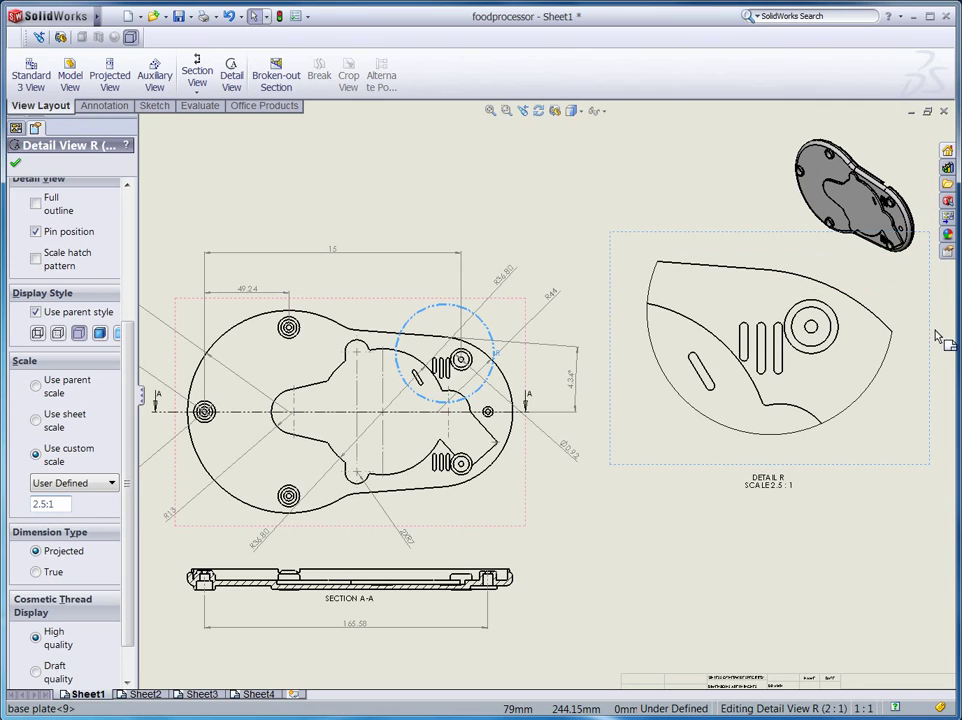
pyautogui.moveTo(932, 340)
pyautogui.mouseDown()
pyautogui.moveTo(929, 368)
pyautogui.moveTo(938, 355)
pyautogui.mouseUp()
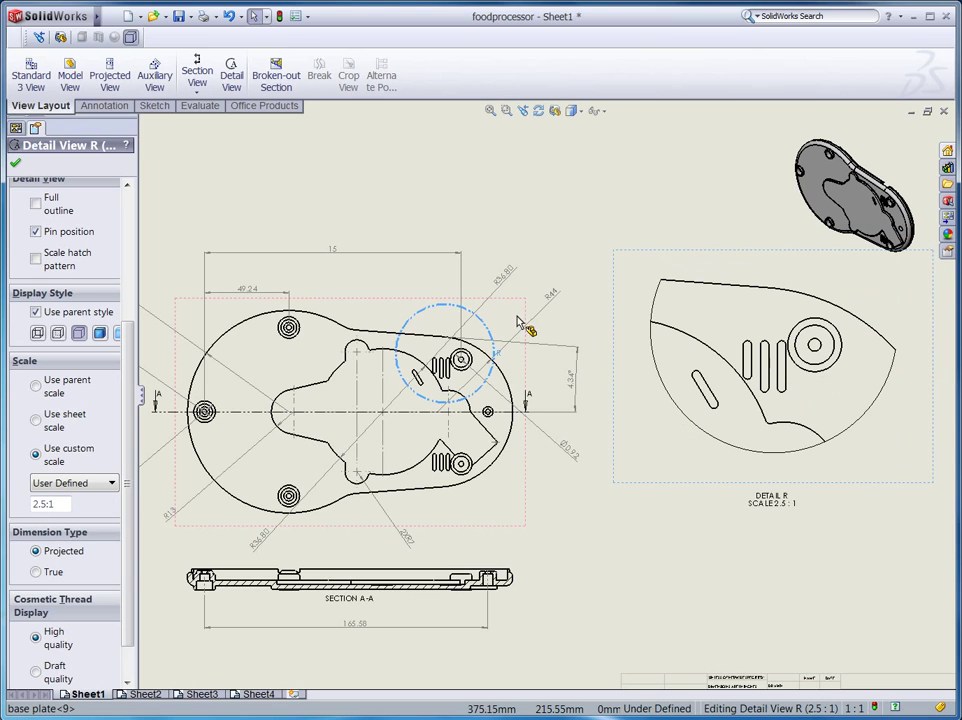
pyautogui.click(16, 166)
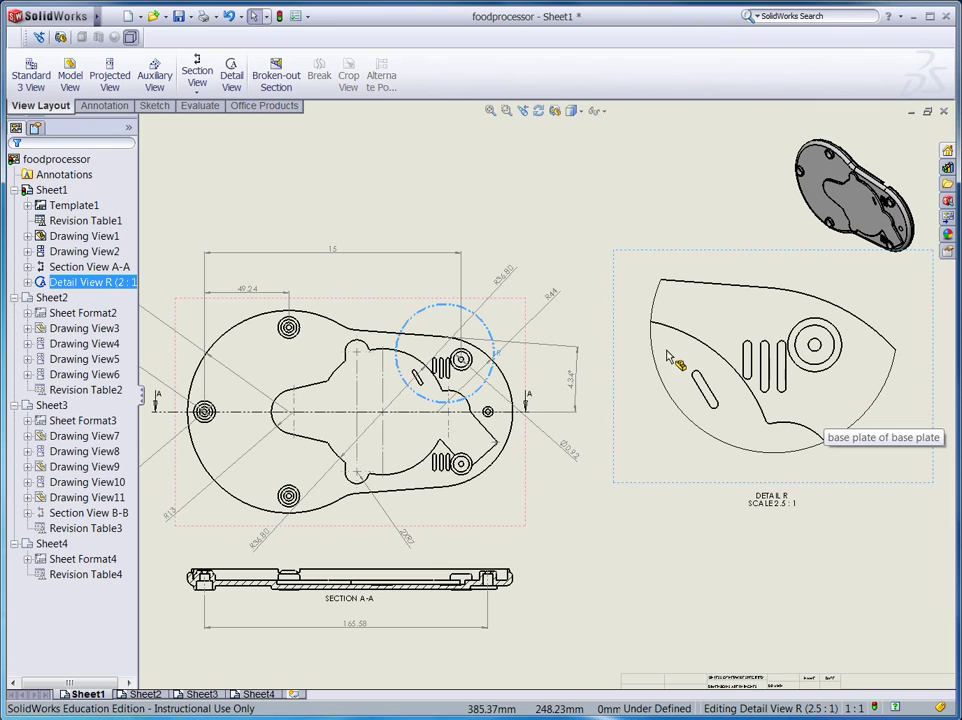
# - Add 2 mm slot width dimensions to Detail R with Smart Dimension
pyautogui.click(104, 105)
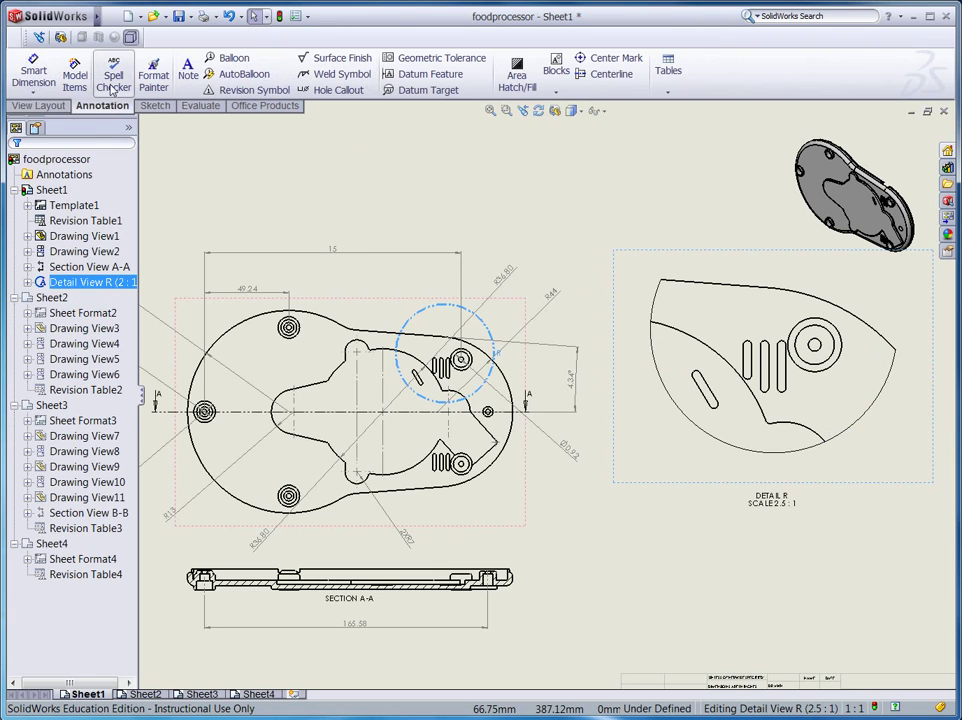
pyautogui.click(37, 70)
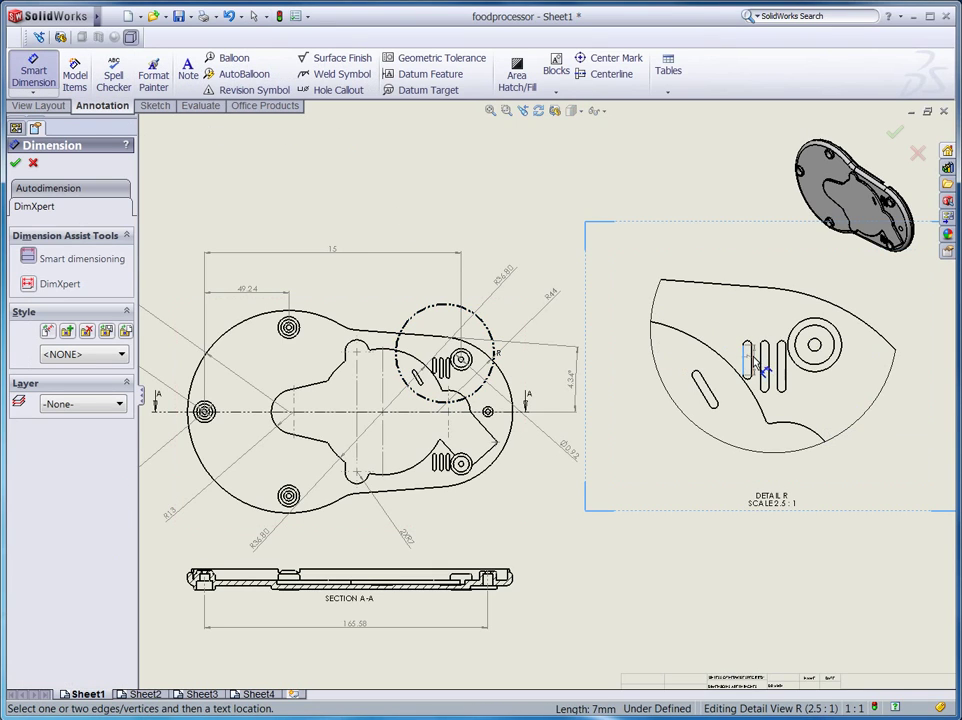
pyautogui.click(745, 345)
pyautogui.click(745, 328)
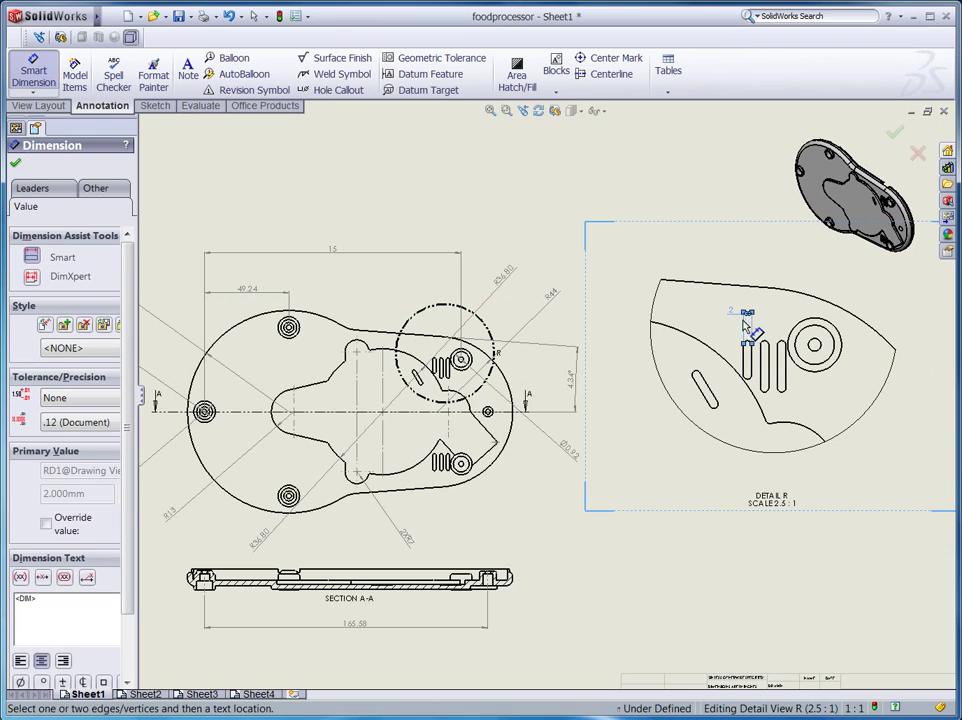
pyautogui.click(779, 366)
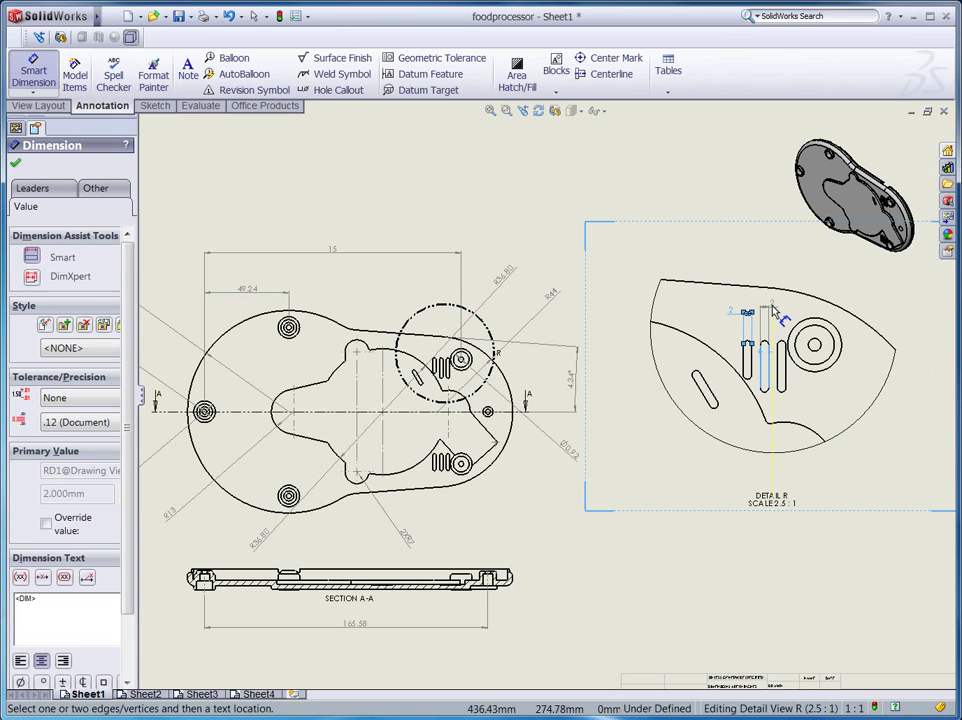
pyautogui.click(775, 310)
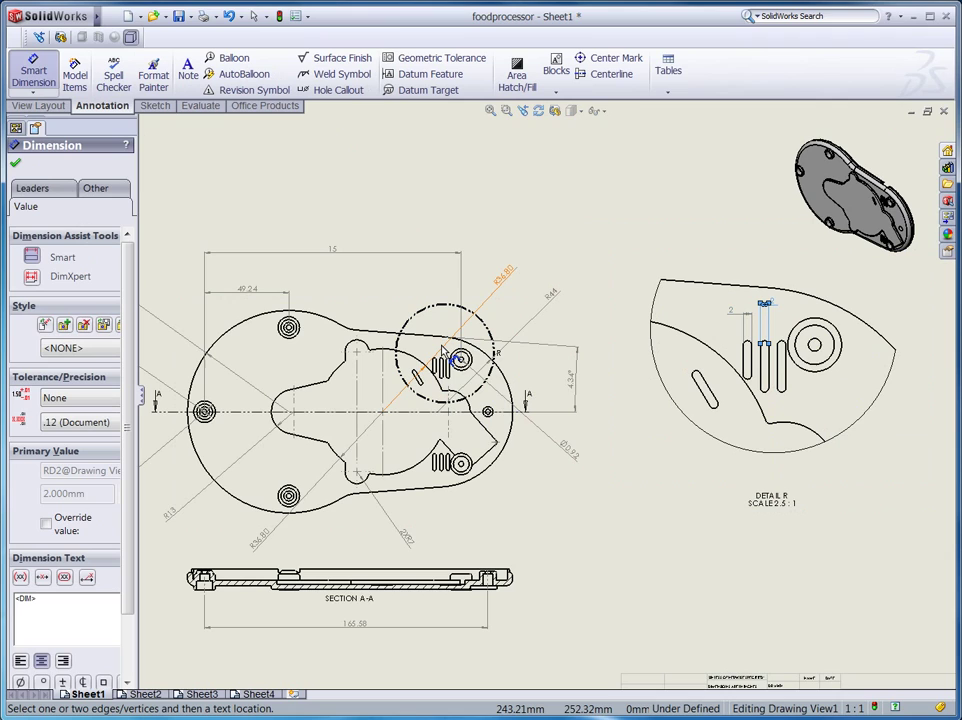
# - Dimension the circle in Detail R as Ø9.20 and zoom to fit the sheet
pyautogui.click(836, 357)
pyautogui.click(816, 271)
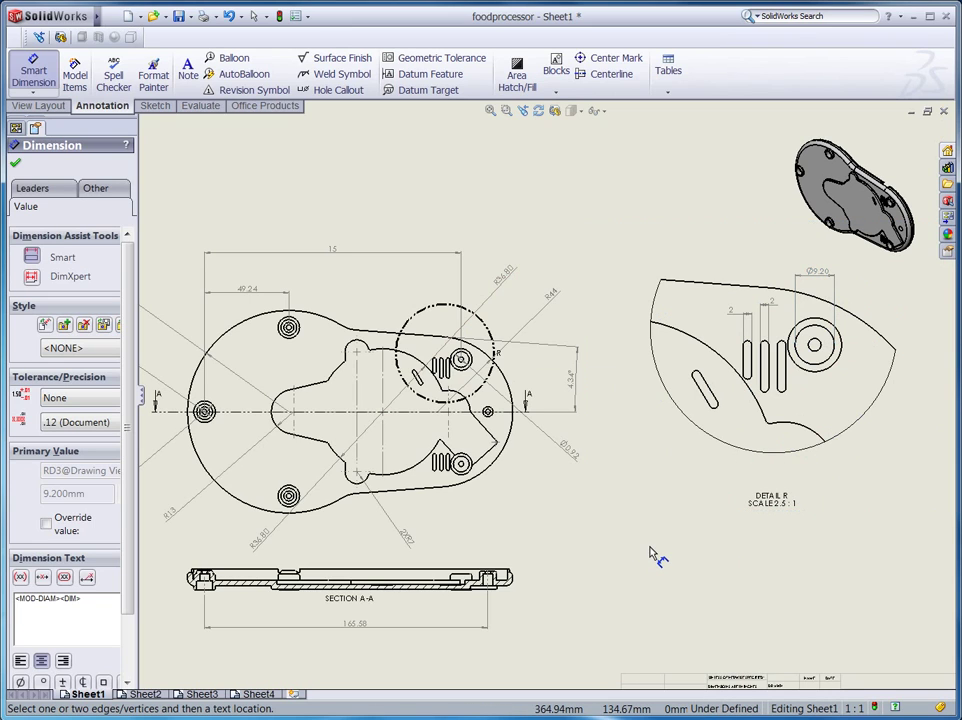
pyautogui.press('f')
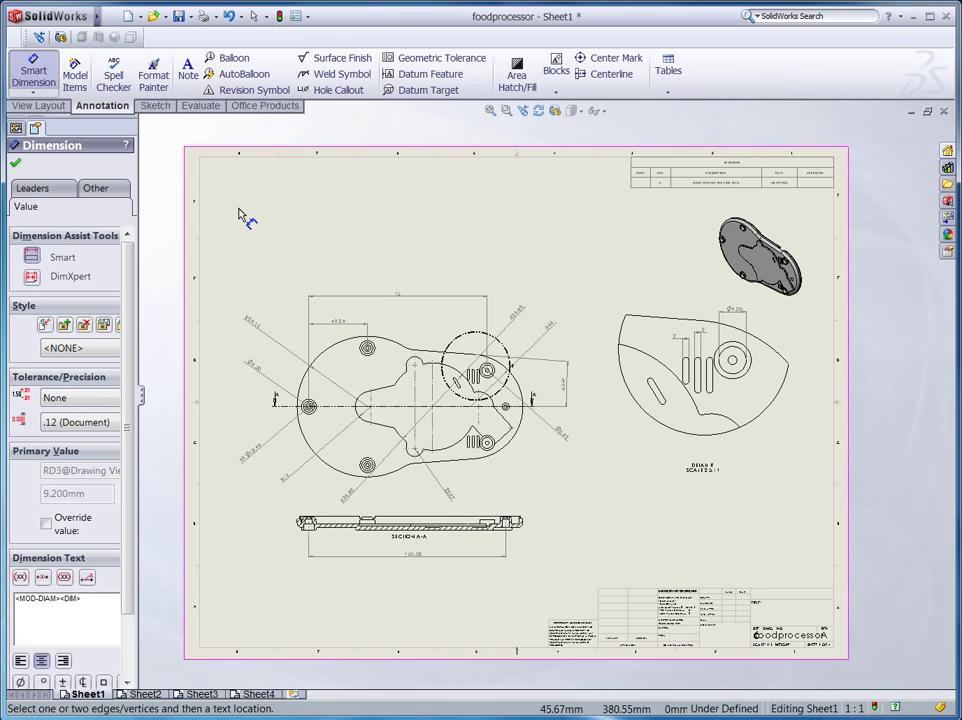
# - Start a Broken-out Section from the View Layout tools
pyautogui.click(45, 106)
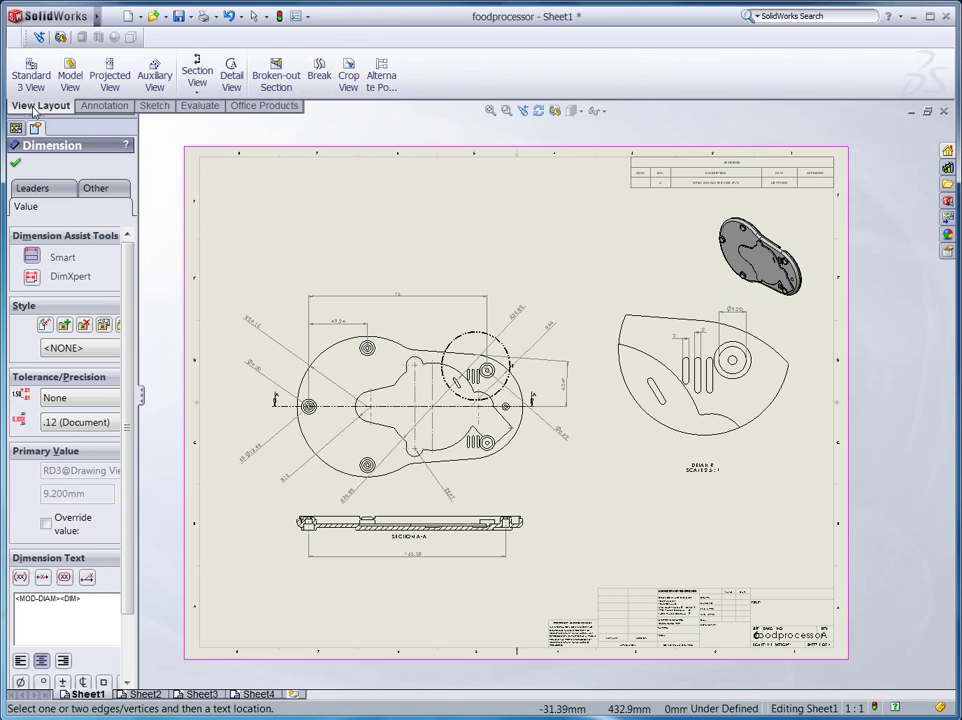
pyautogui.click(290, 91)
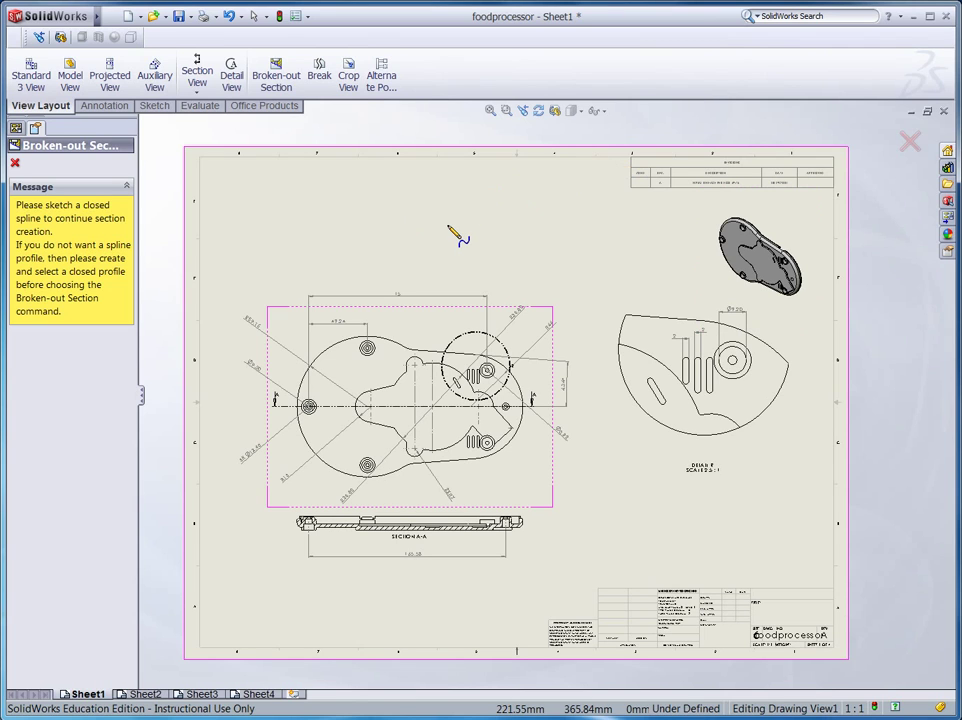
# - Zoom into the main view and draw a closed spline around the lower slots and hole
pyautogui.click(482, 358)
pyautogui.click(522, 406)
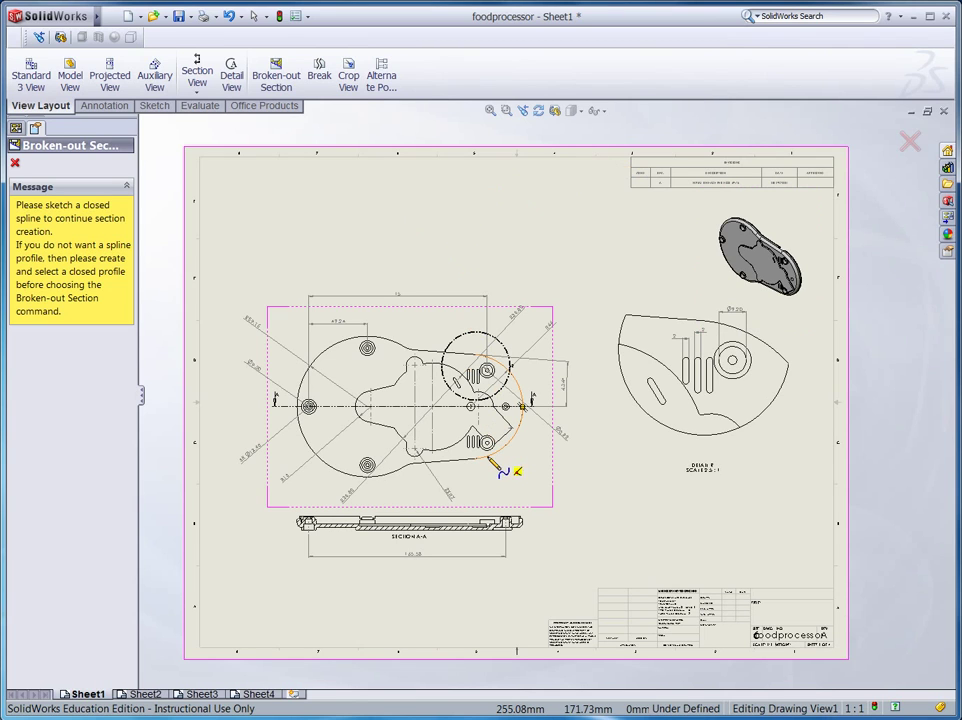
pyautogui.scroll(-5, 495, 465)
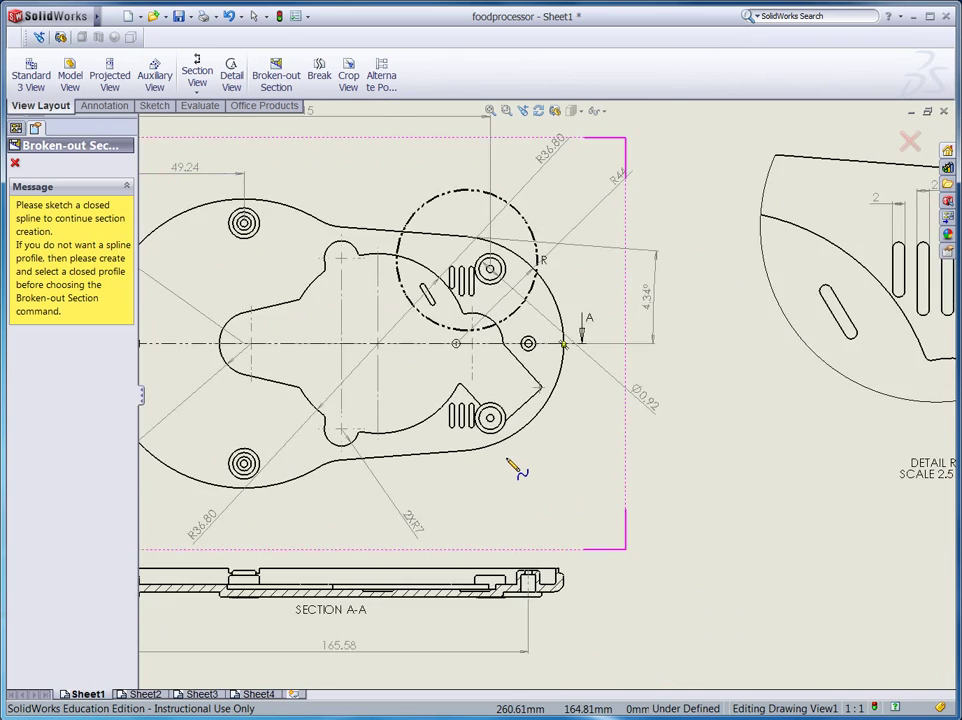
pyautogui.scroll(-2, 512, 462)
pyautogui.scroll(-2, 500, 470)
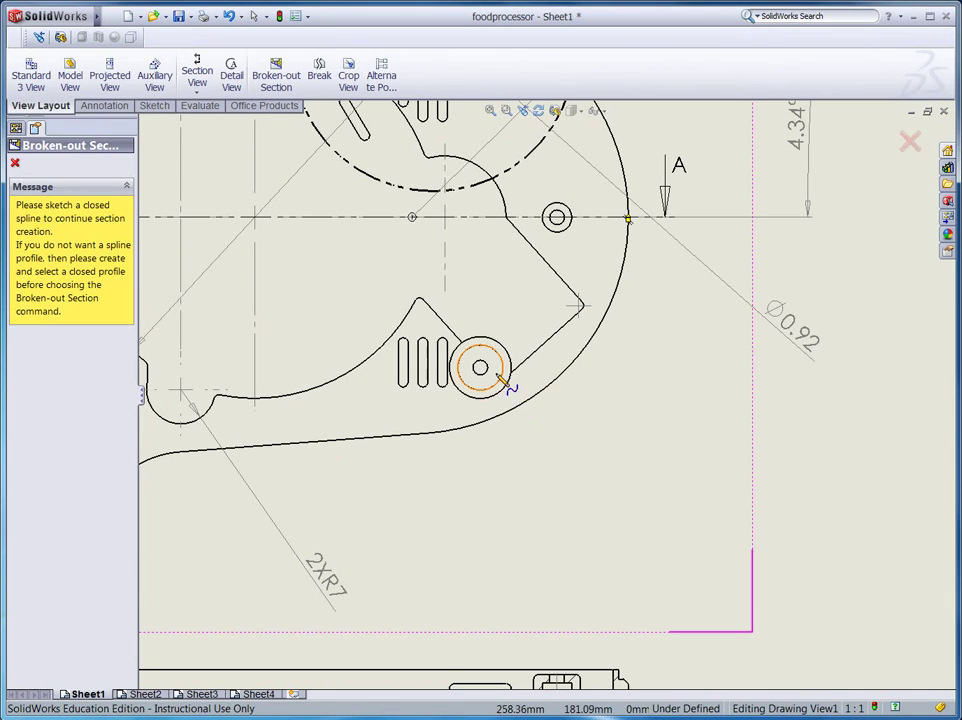
pyautogui.click(425, 492)
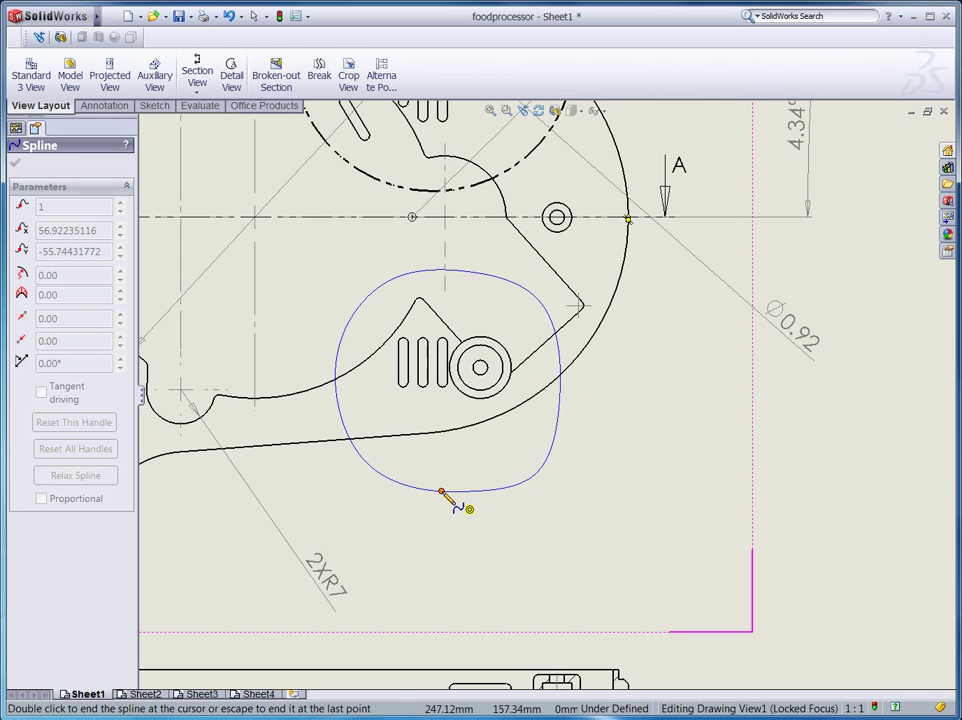
pyautogui.click(441, 492)
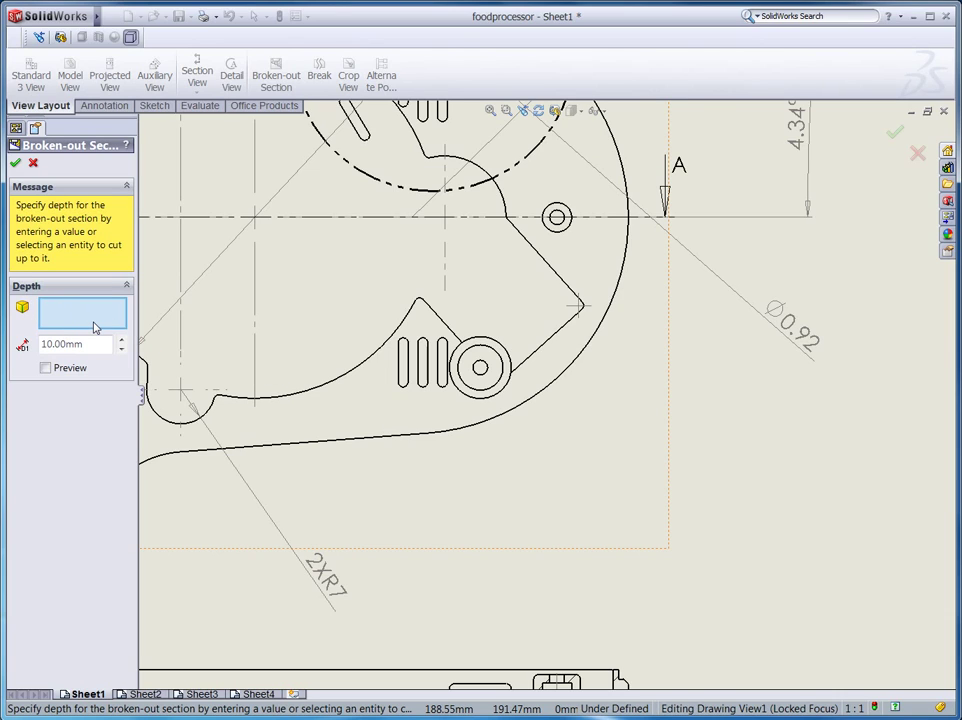
# - Use a base plate edge in Section A-A as the cut depth and create the broken-out section
pyautogui.scroll(2, 645, 569)
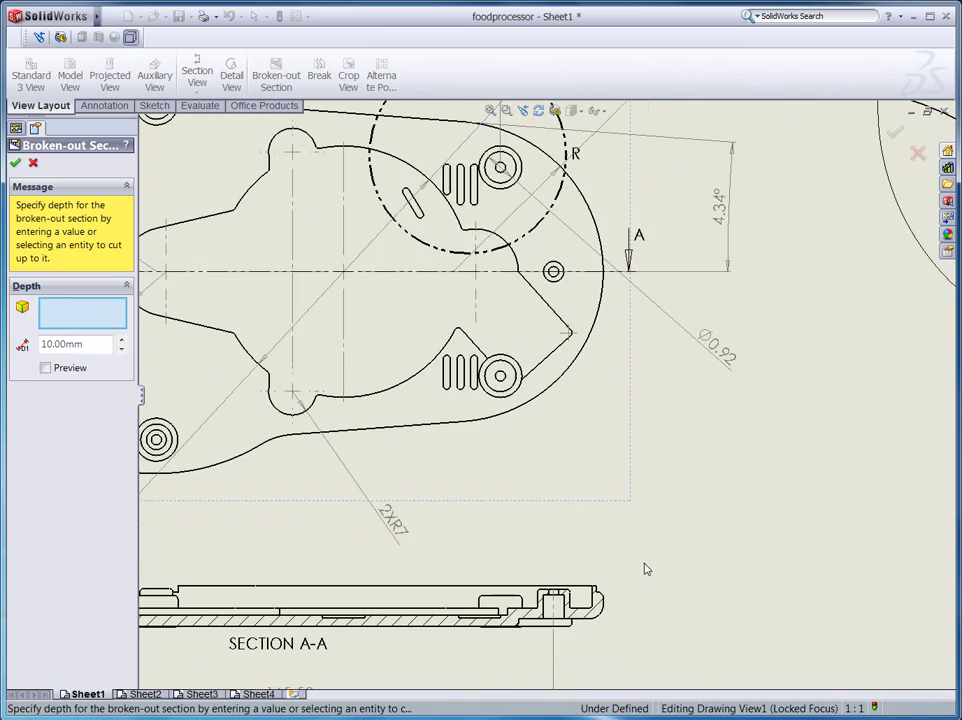
pyautogui.scroll(3, 645, 569)
pyautogui.scroll(-4, 603, 513)
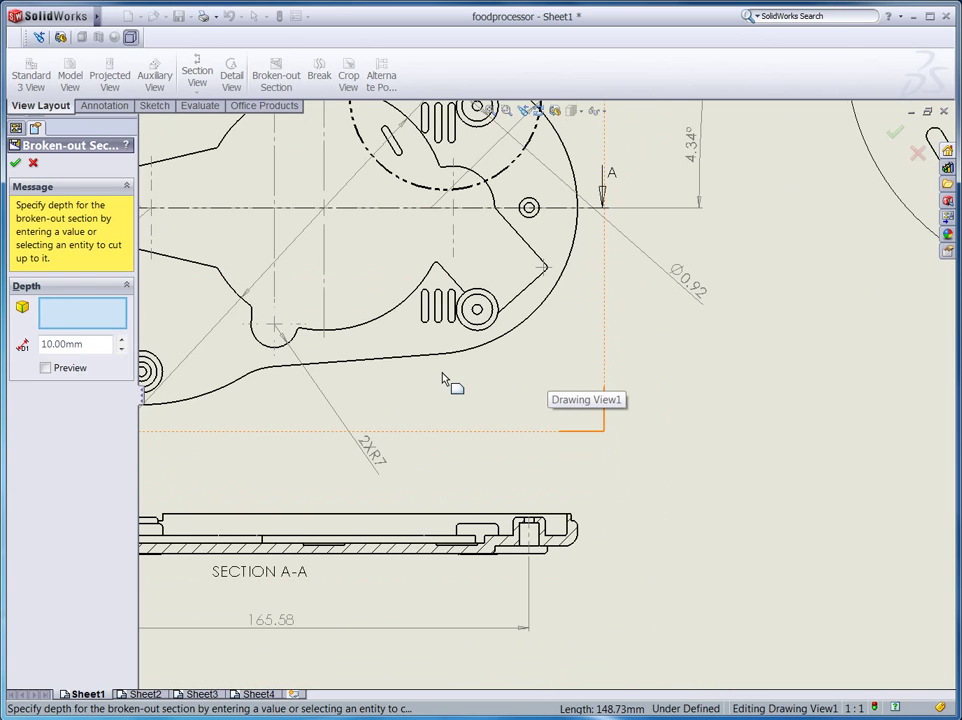
pyautogui.scroll(-1, 518, 573)
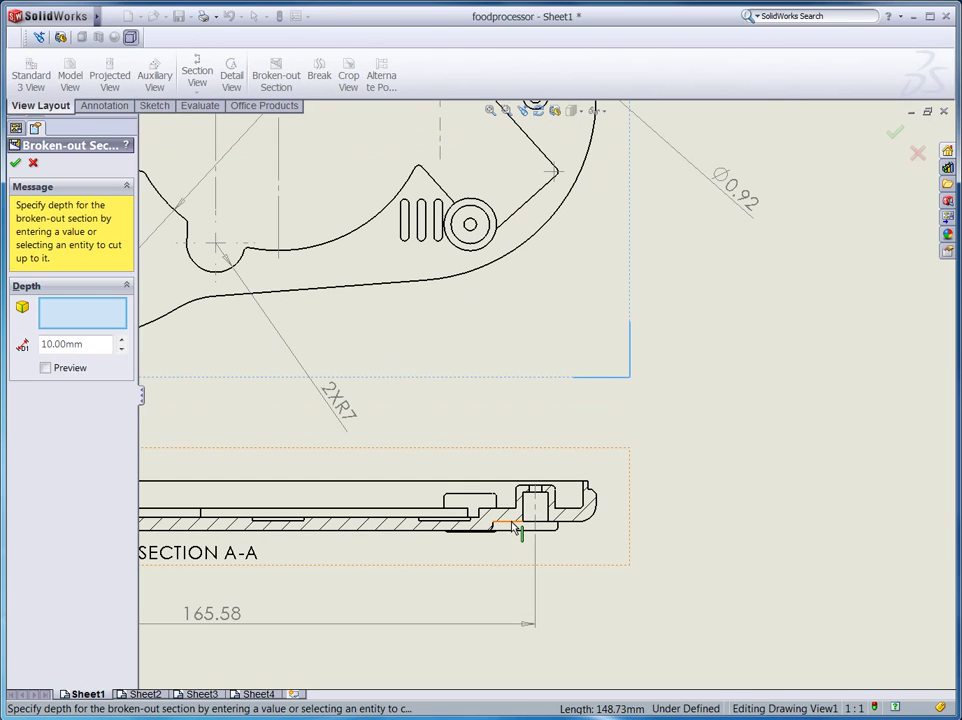
pyautogui.click(514, 528)
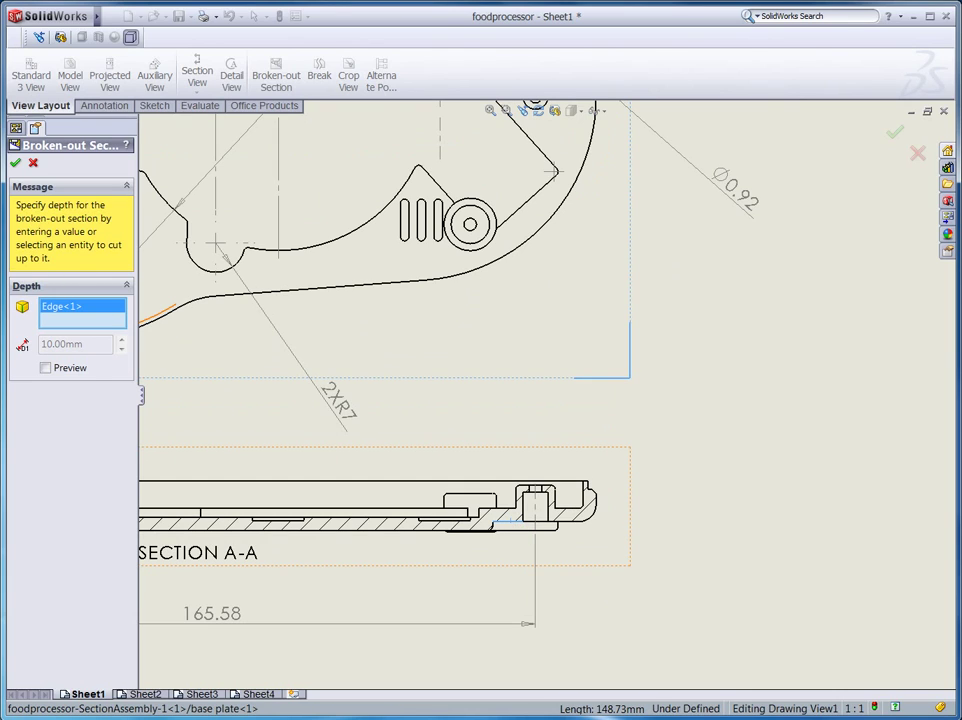
pyautogui.click(13, 164)
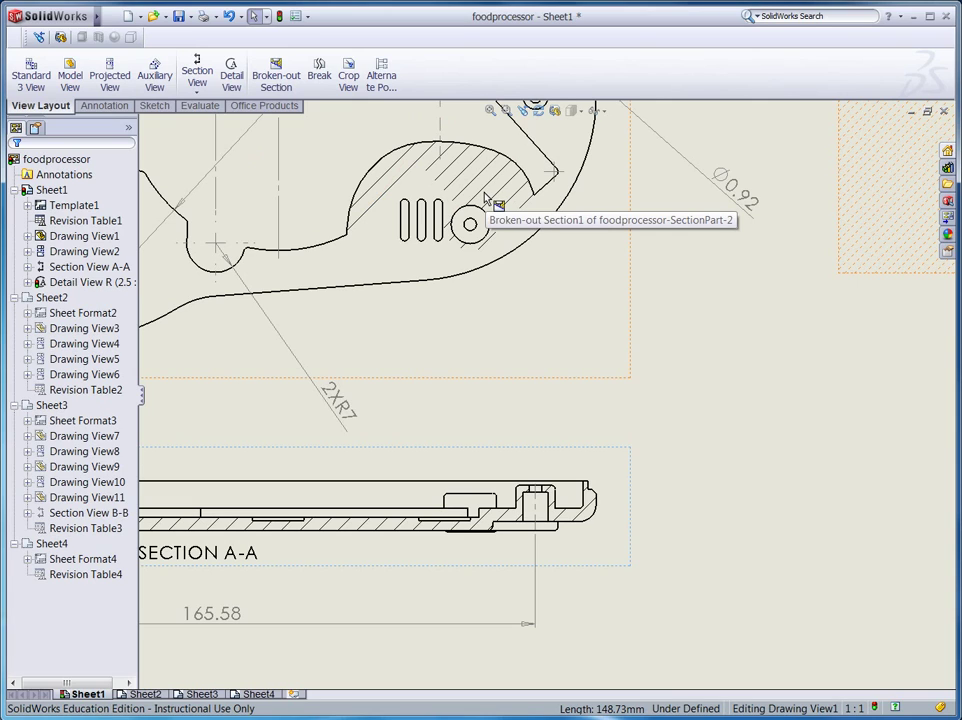
# - Clear the view selection and zoom to fit the whole sheet
pyautogui.click(80, 285)
pyautogui.keyDown('ctrl'); pyautogui.click(64, 269); pyautogui.keyUp('ctrl')
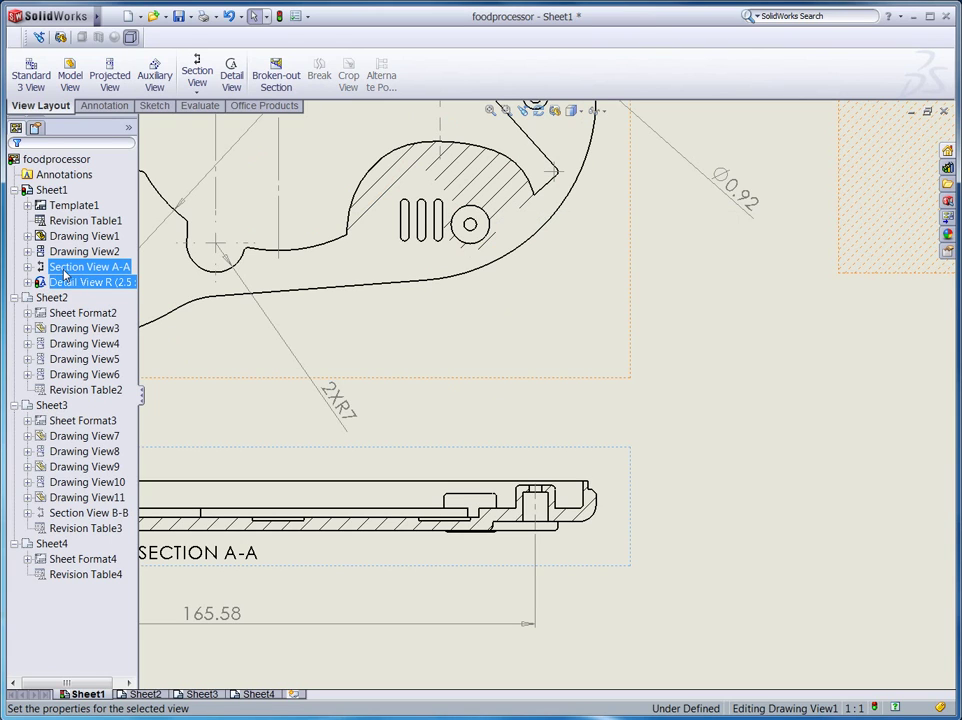
pyautogui.click(533, 393)
pyautogui.press('f')
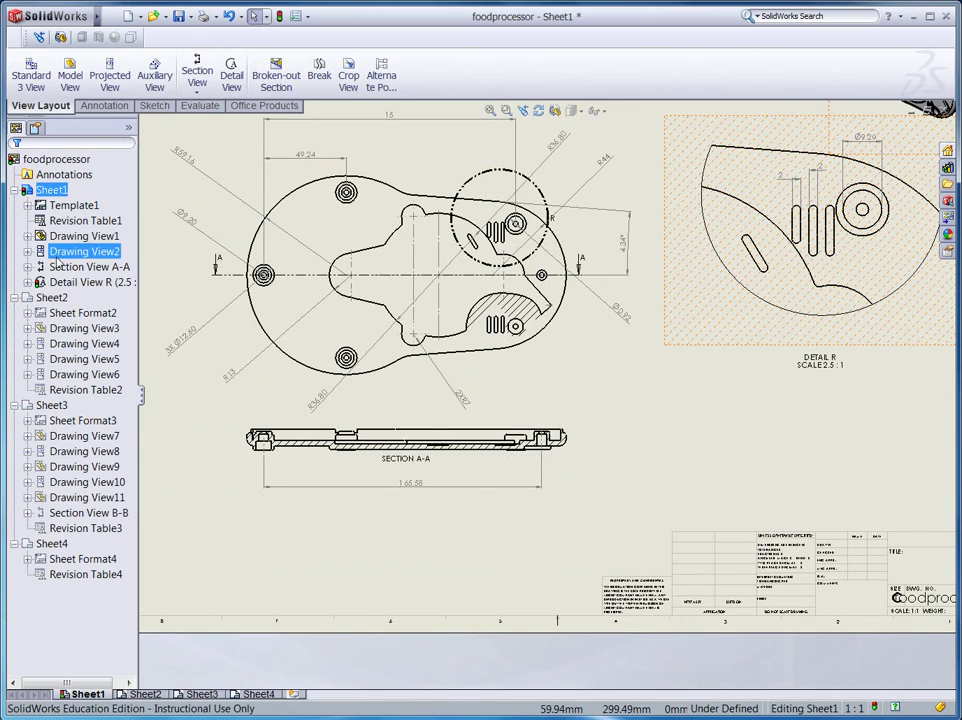
# - Expand Drawing View2 and Drawing View1 and widen the tree to show Broken-out Section1
pyautogui.click(27, 251)
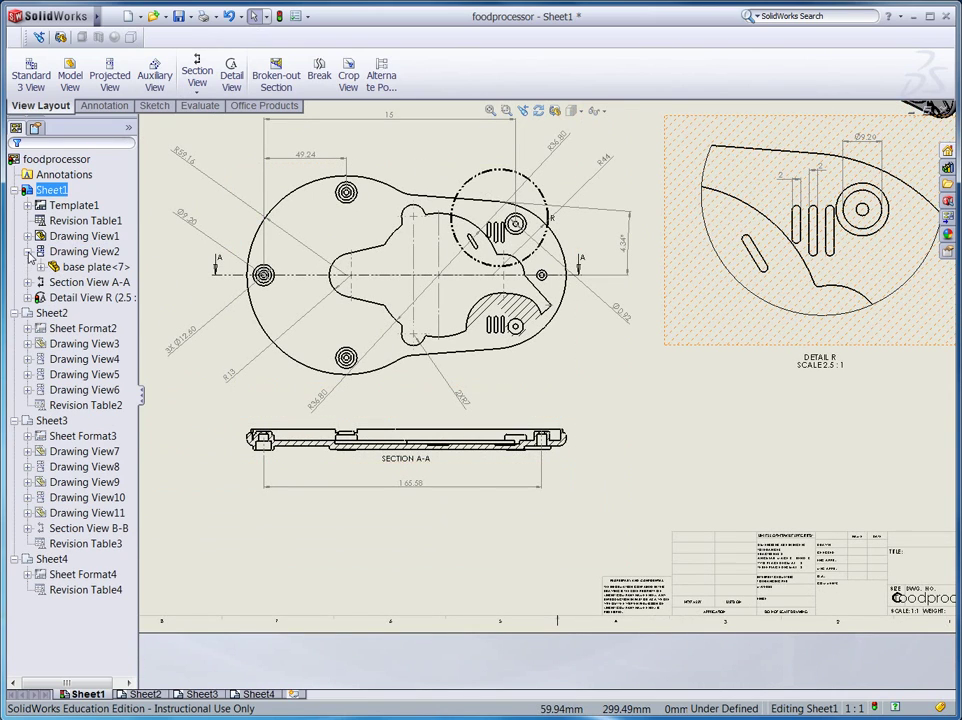
pyautogui.click(27, 236)
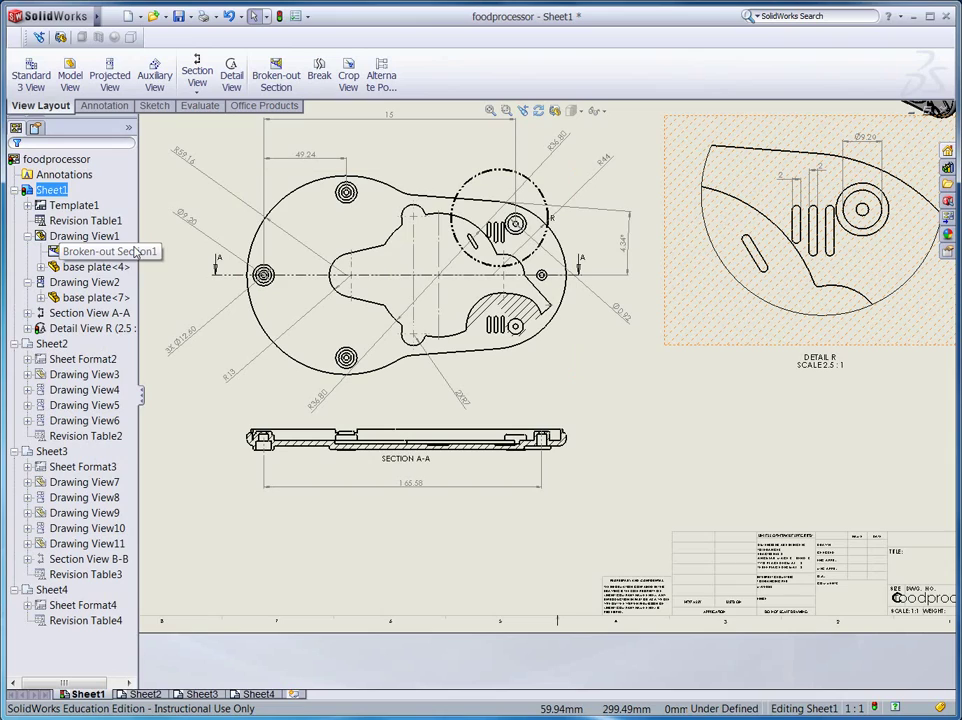
pyautogui.moveTo(141, 243); pyautogui.dragTo(195, 248)
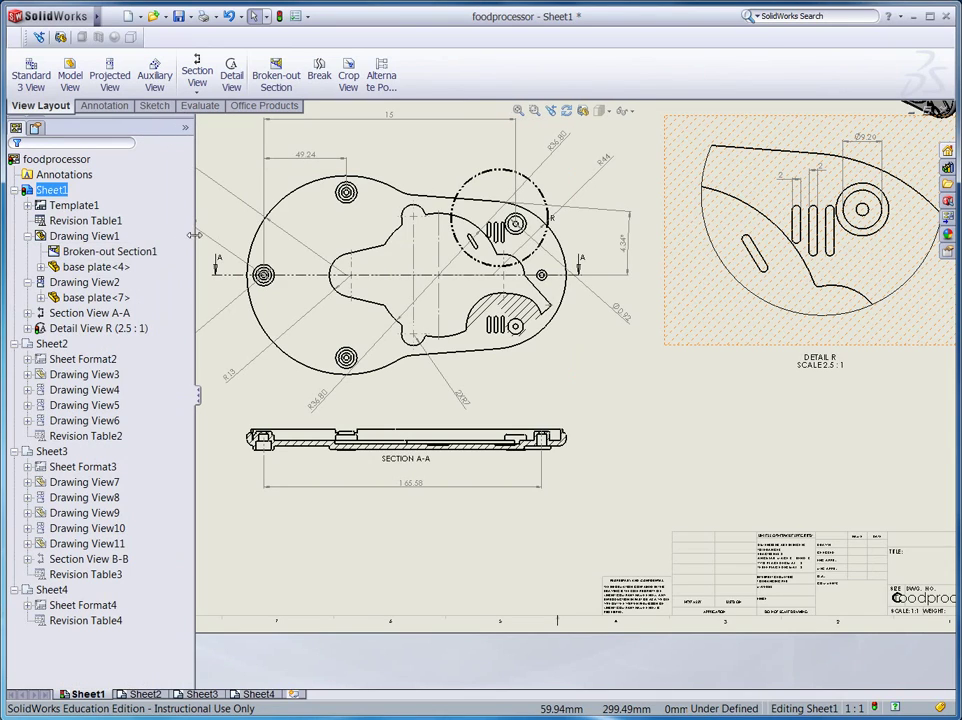
# - Edit Broken-out Section1 to use a different base plate edge as its depth
pyautogui.rightClick(131, 256)
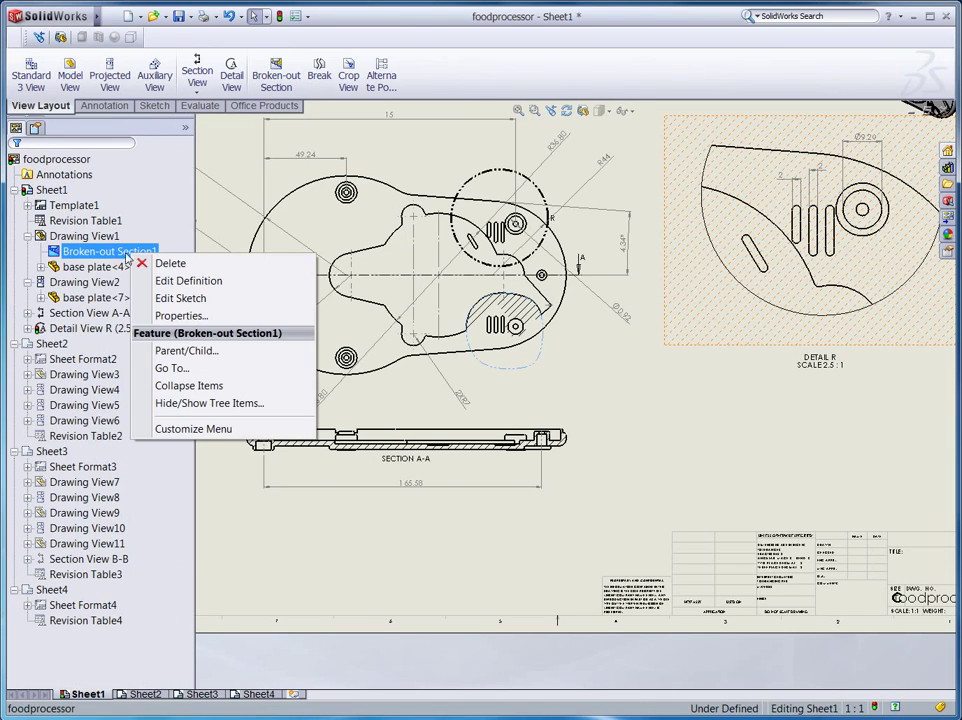
pyautogui.click(172, 282)
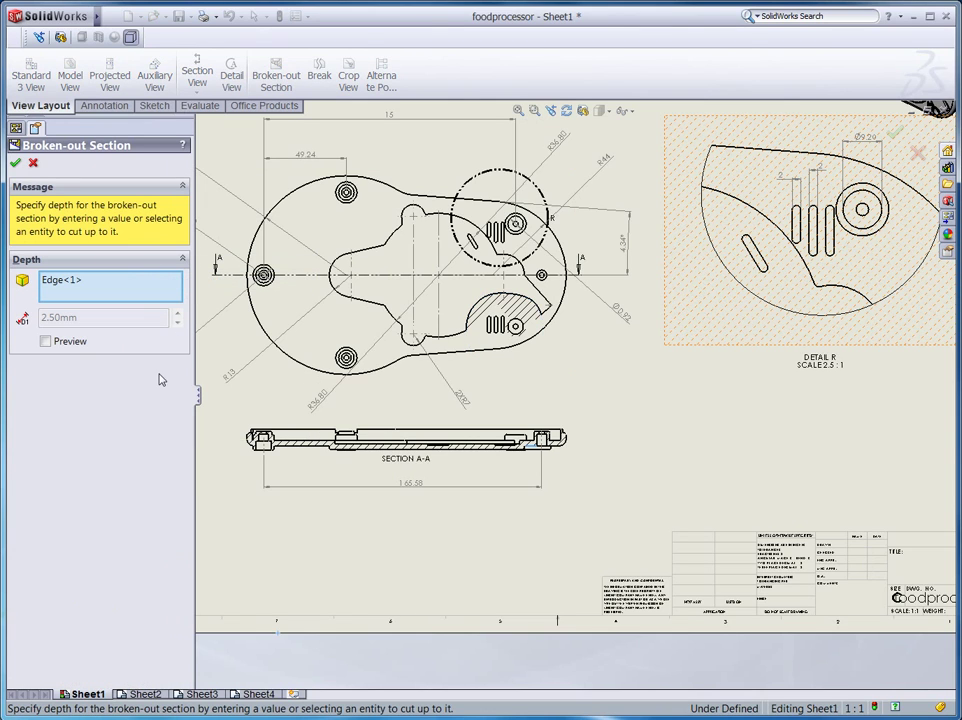
pyautogui.scroll(-5, 553, 458)
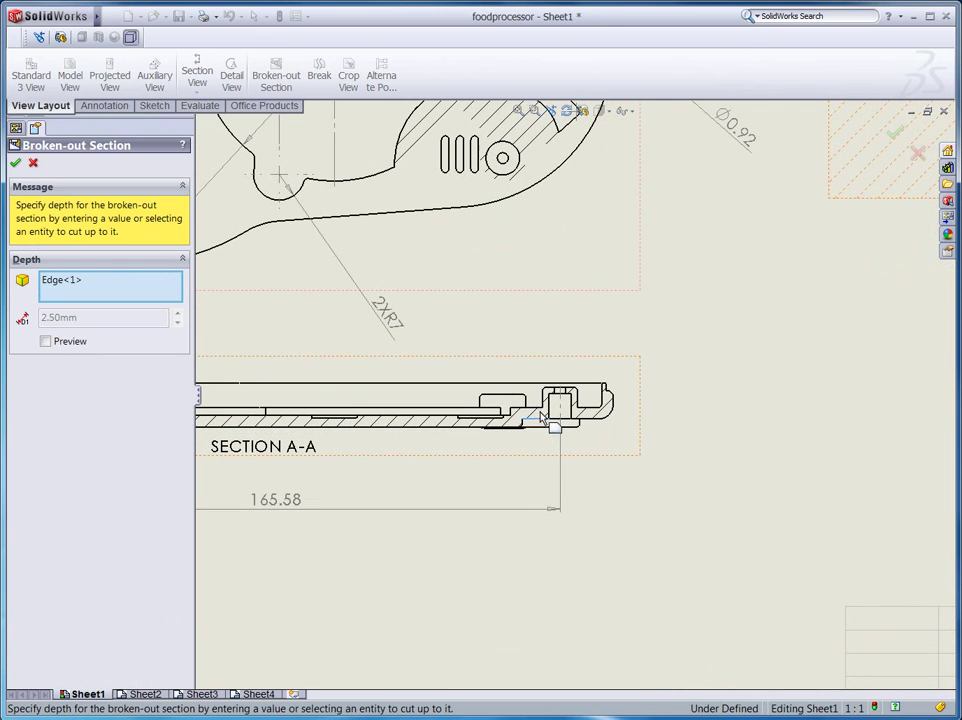
pyautogui.click(526, 408)
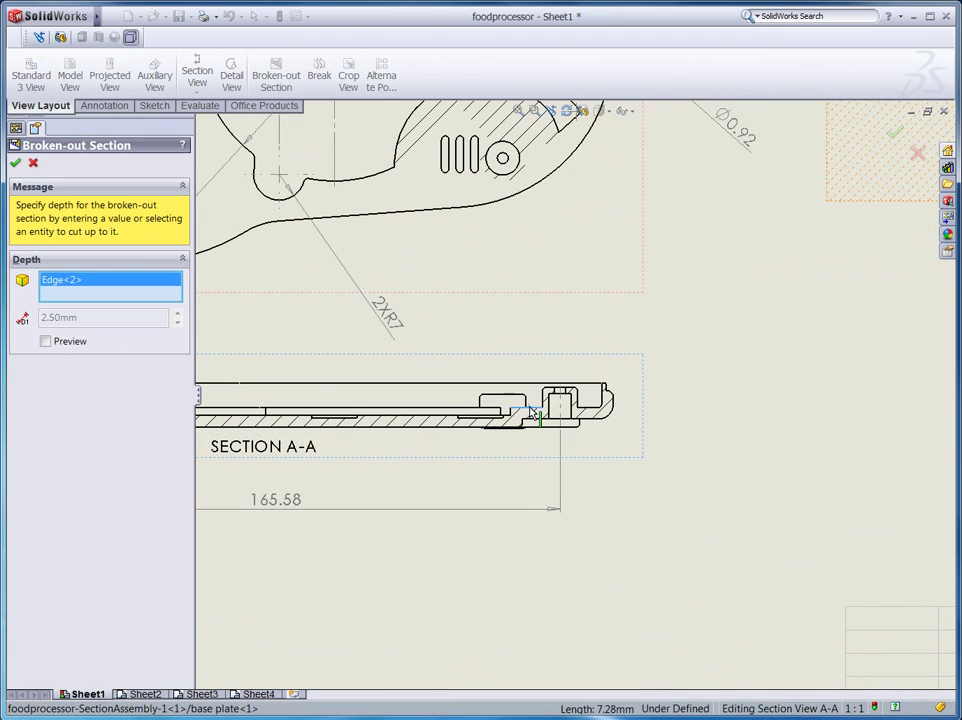
pyautogui.click(14, 162)
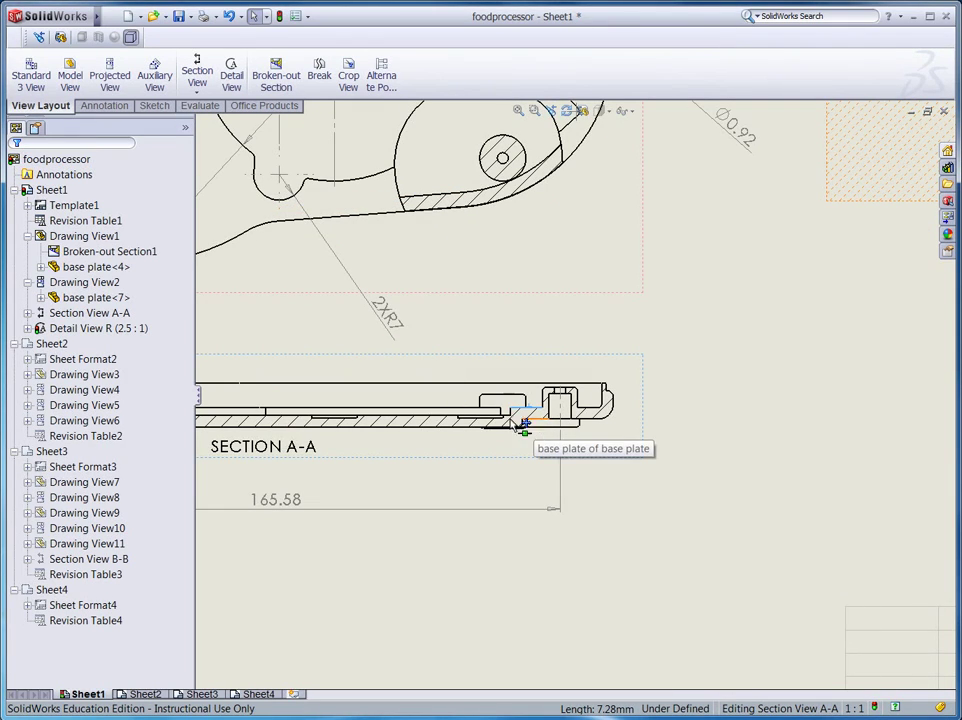
# - Redefine Broken-out Section1's depth to the bottom hatch edge in Section A-A and preview the hatching
pyautogui.click(441, 420)
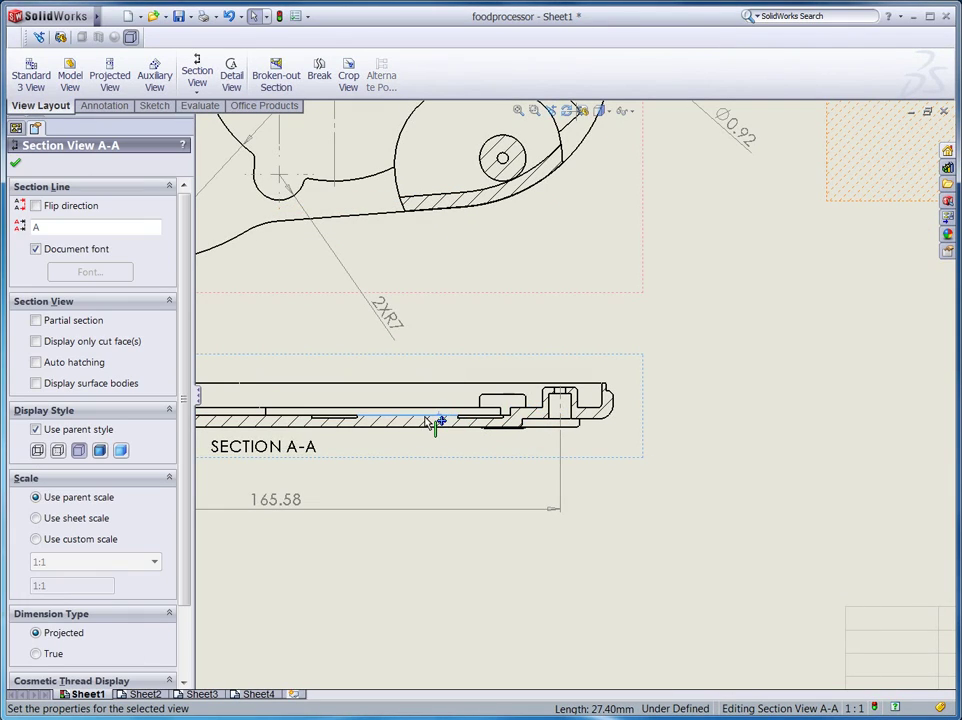
pyautogui.click(15, 162)
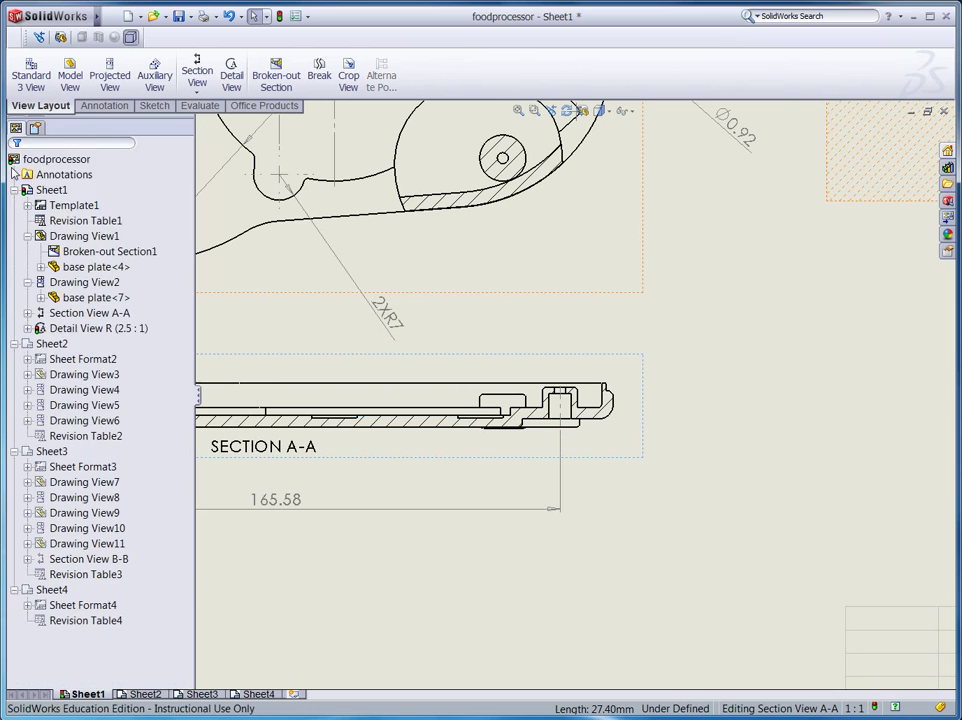
pyautogui.rightClick(84, 252)
pyautogui.click(139, 278)
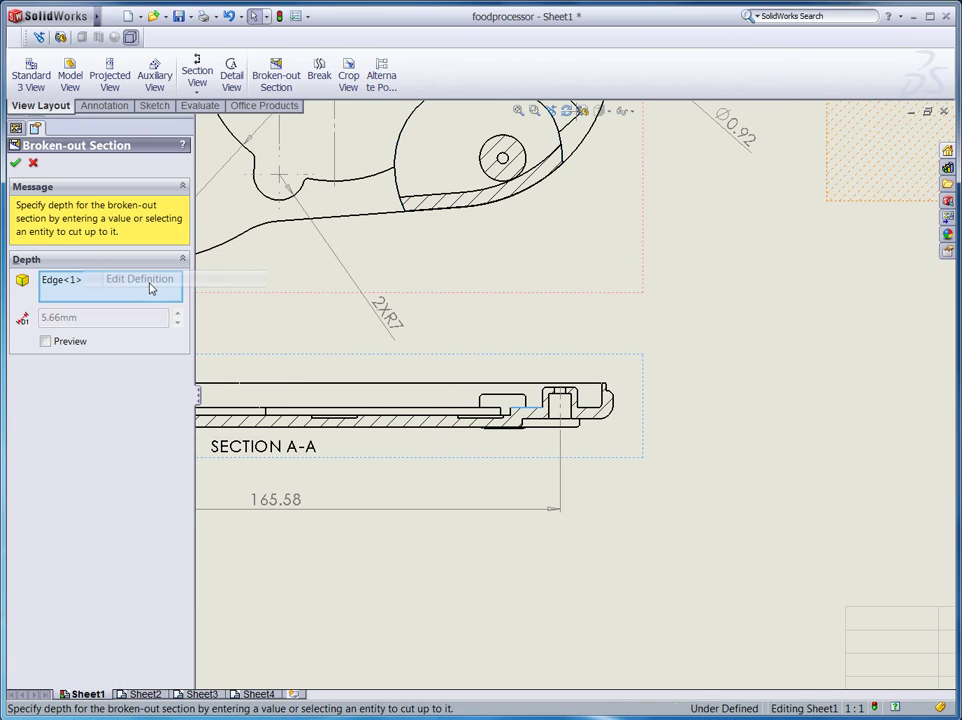
pyautogui.click(429, 426)
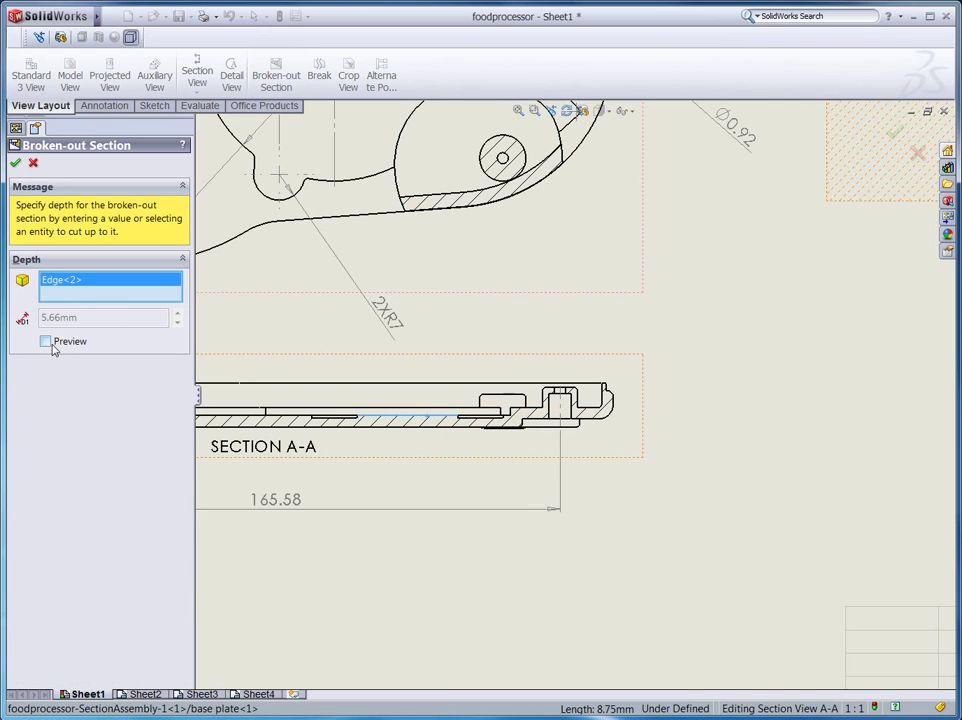
pyautogui.click(45, 341)
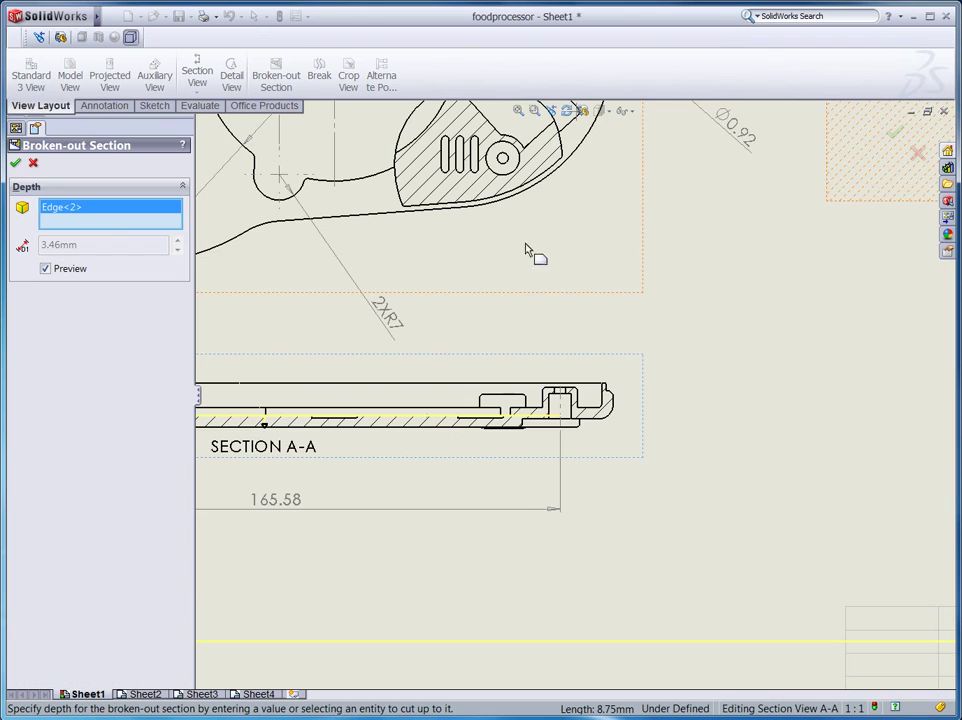
pyautogui.scroll(2, 530, 252)
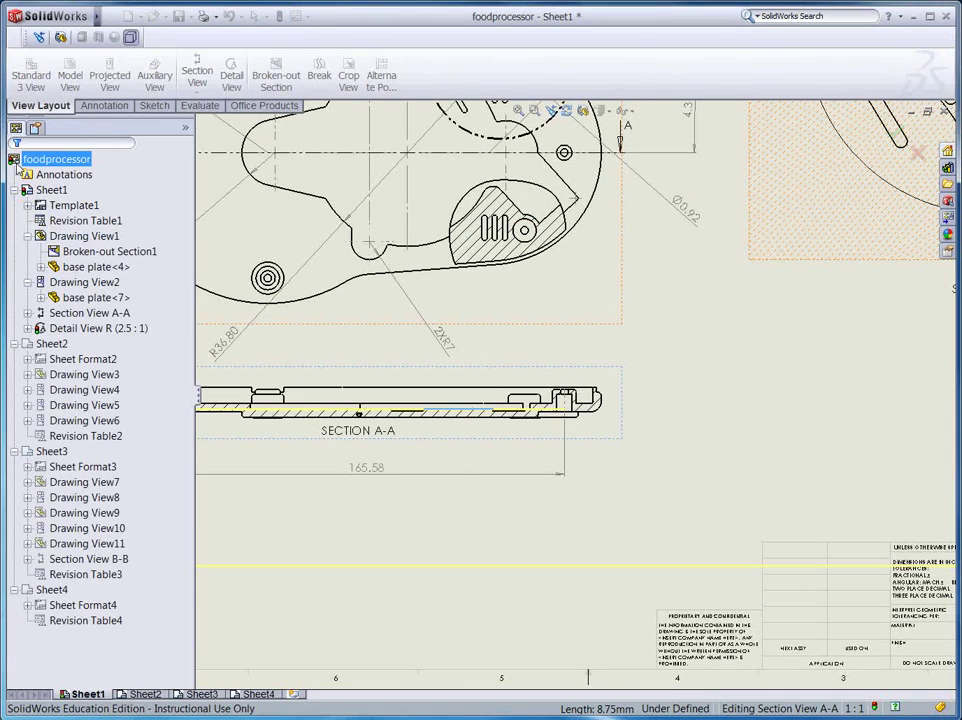
pyautogui.click(15, 162)
pyautogui.scroll(2, 565, 318)
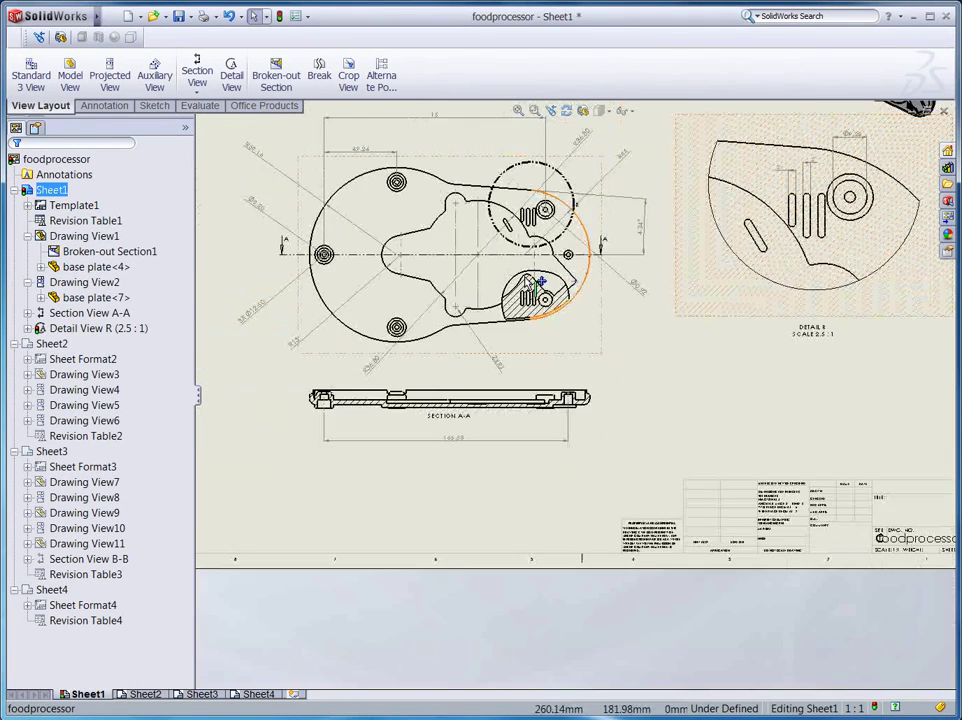
pyautogui.scroll(-3, 541, 313)
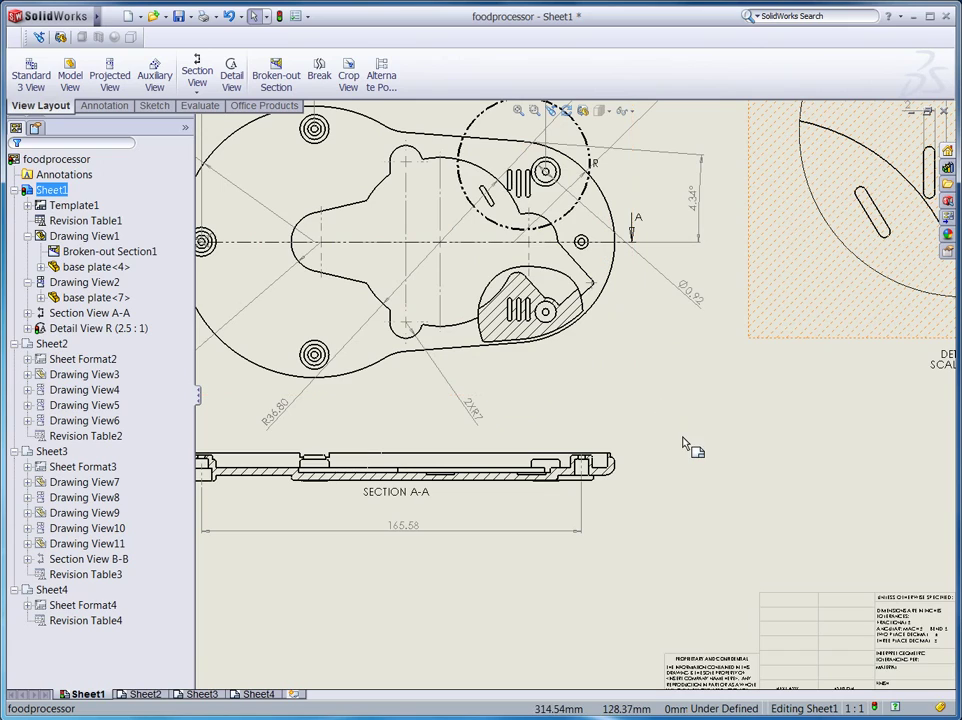
pyautogui.press('f')
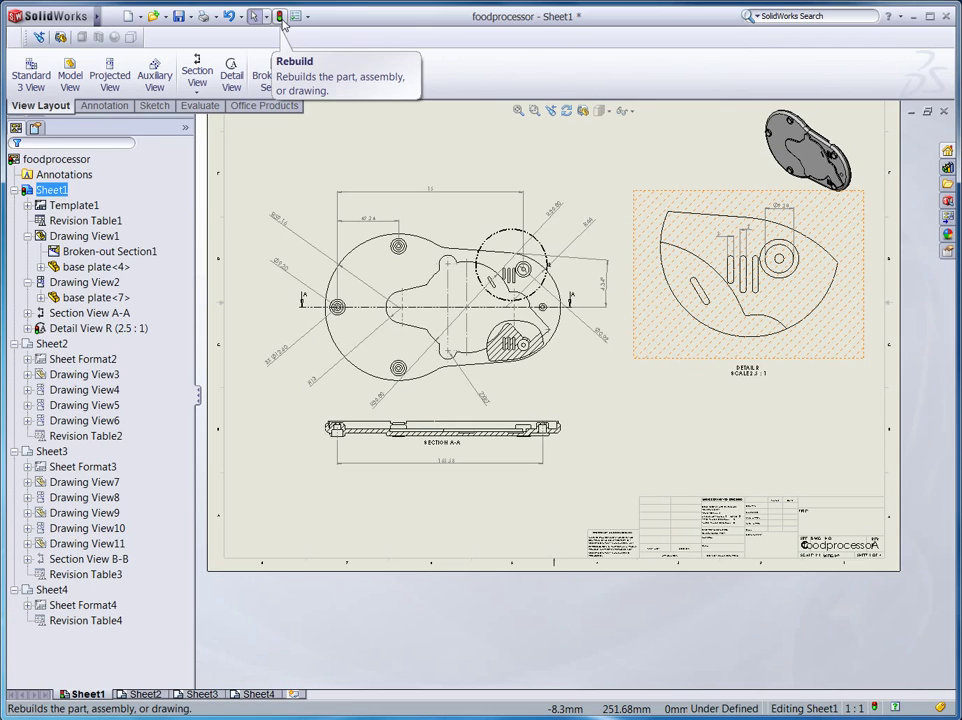
# - Rebuild the drawing with the traffic-light button so all views update
pyautogui.click(281, 20)
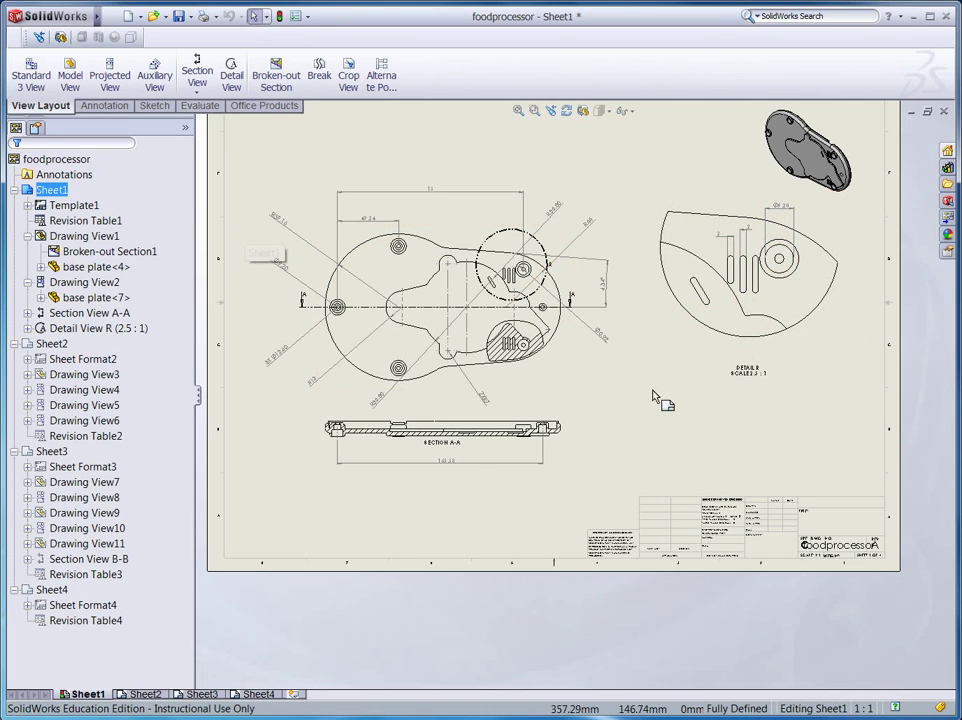
pyautogui.scroll(3, 691, 386)
pyautogui.scroll(-2, 648, 341)
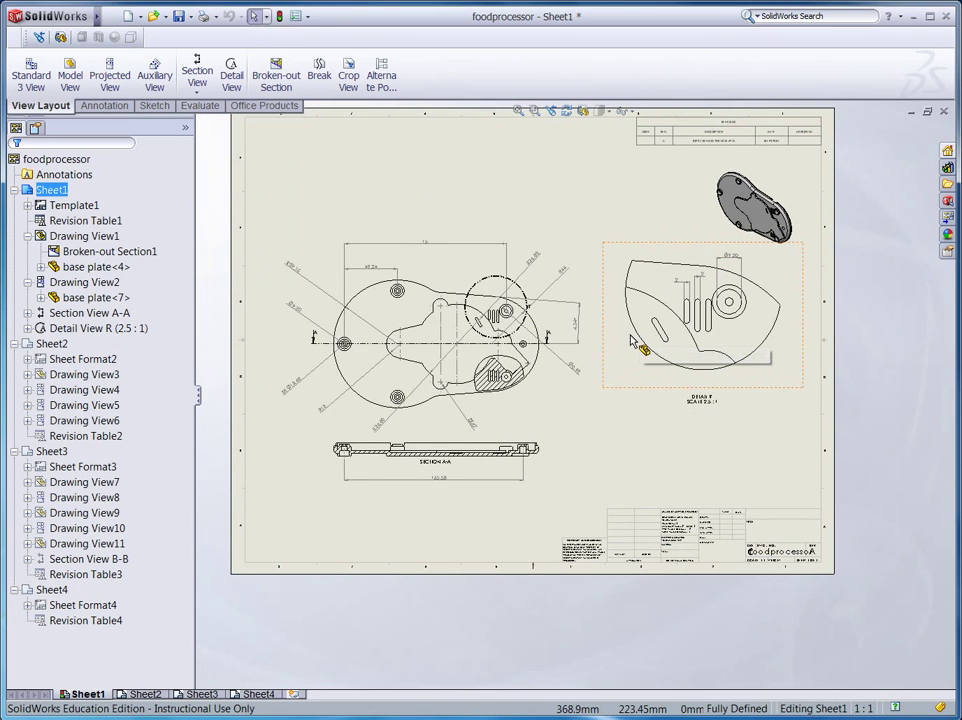